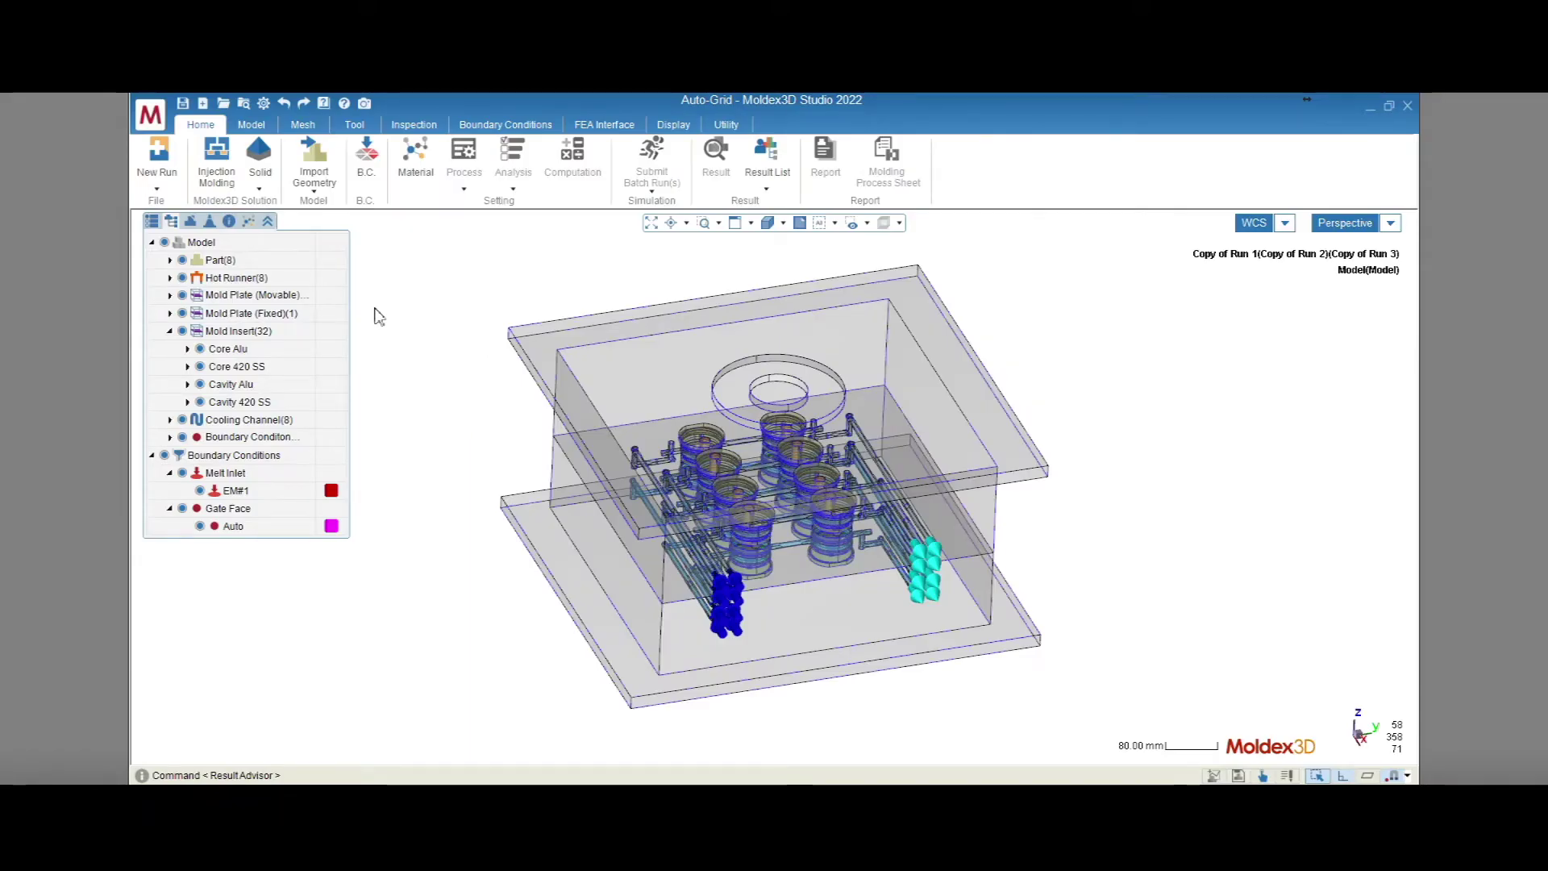
- Highlight each Model tree group in turn: parts, hot runner, both mold plates, four insert groups, cooling channels
click(286, 263)
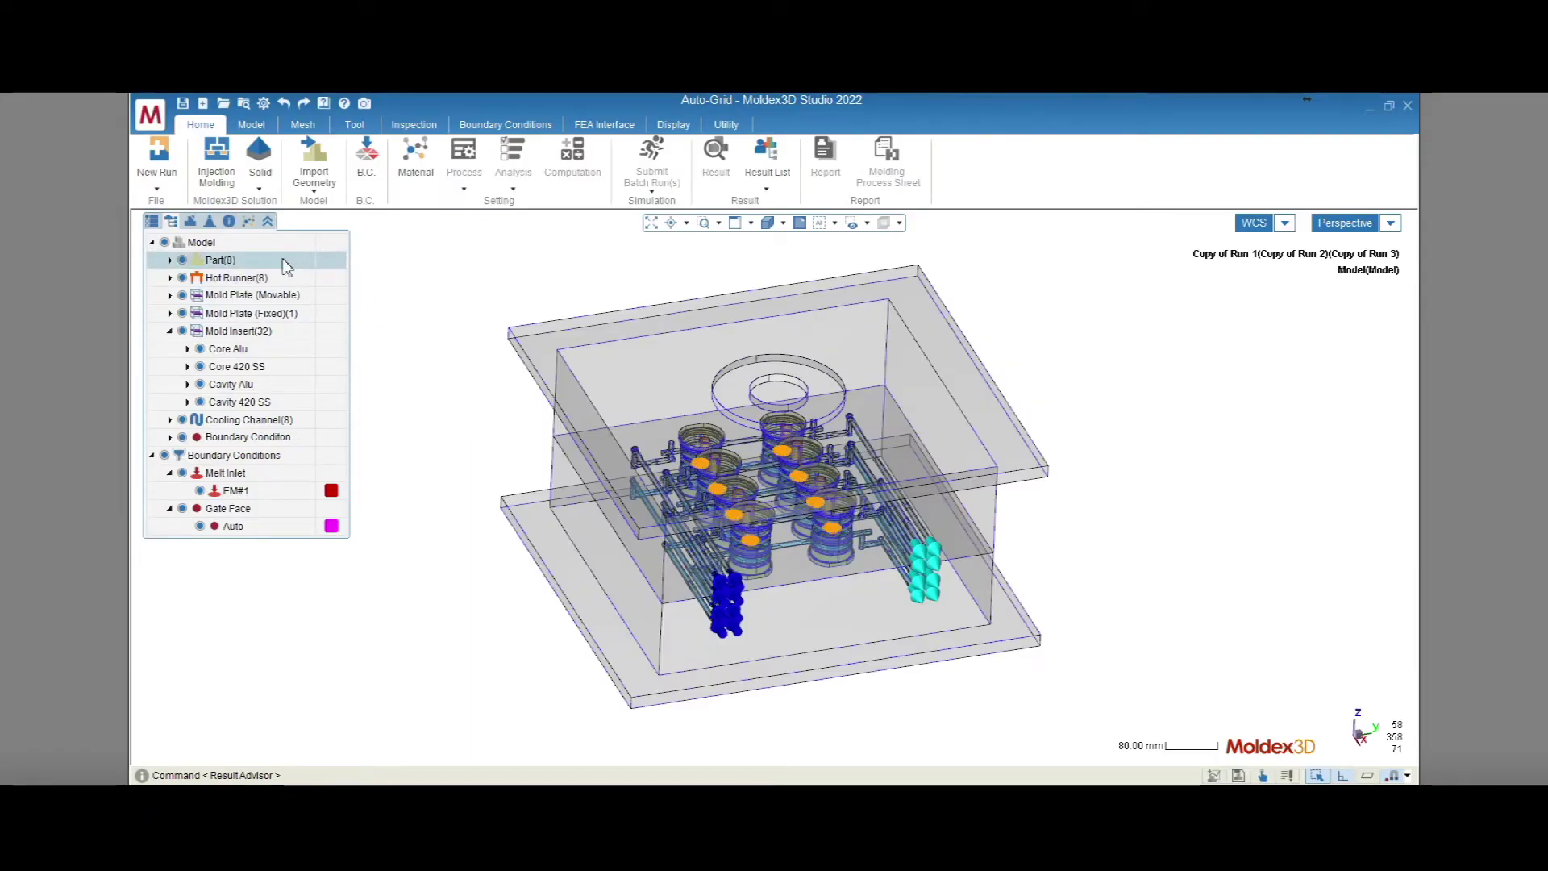
click(283, 279)
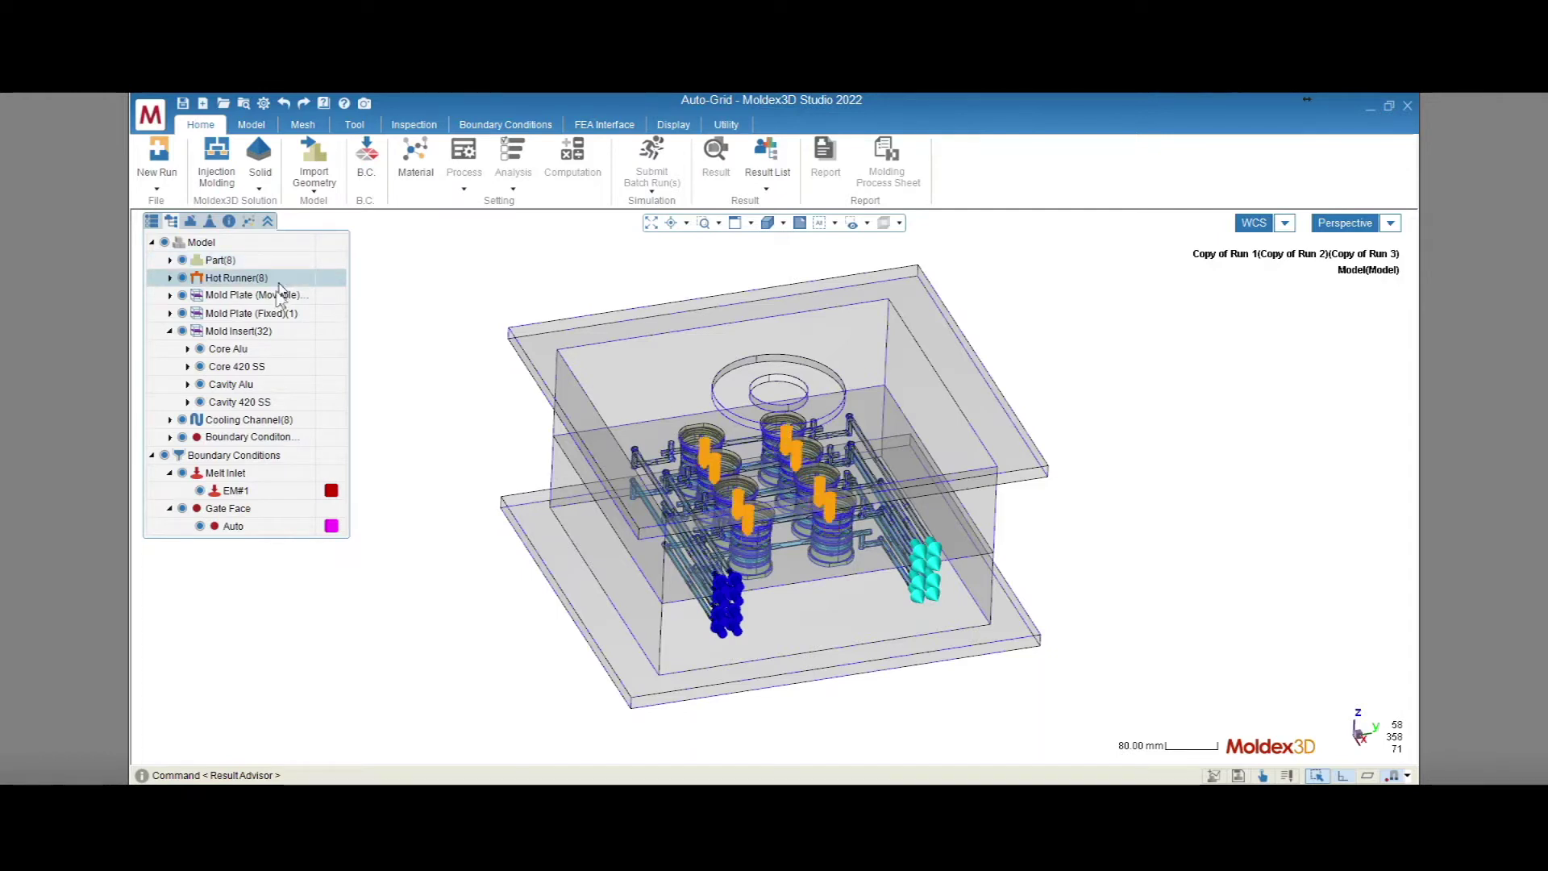
click(279, 298)
click(280, 315)
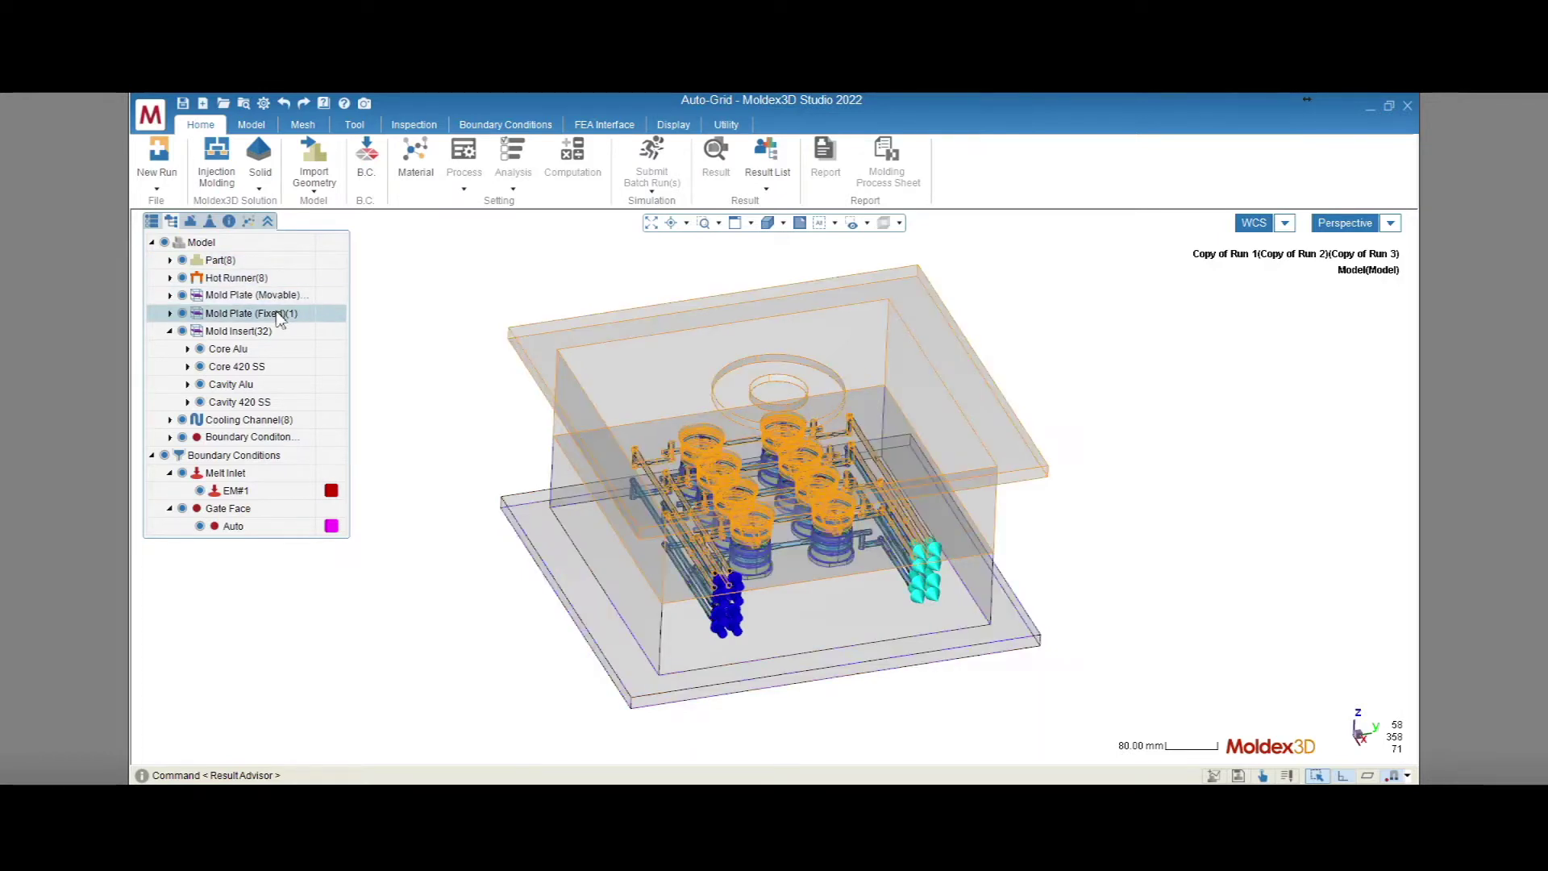
click(271, 351)
click(273, 367)
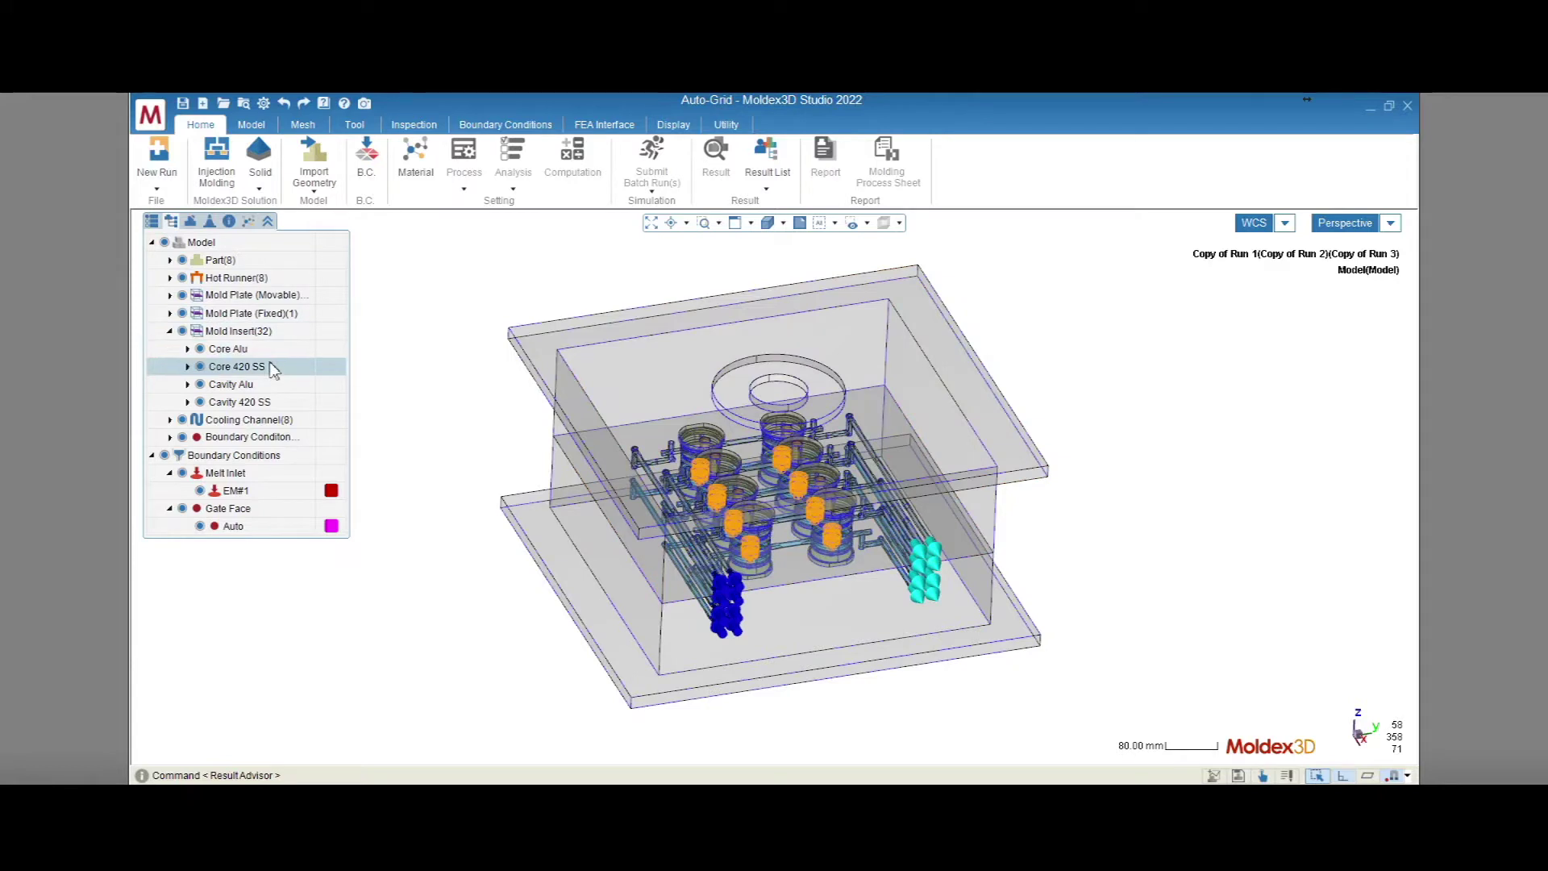
click(270, 386)
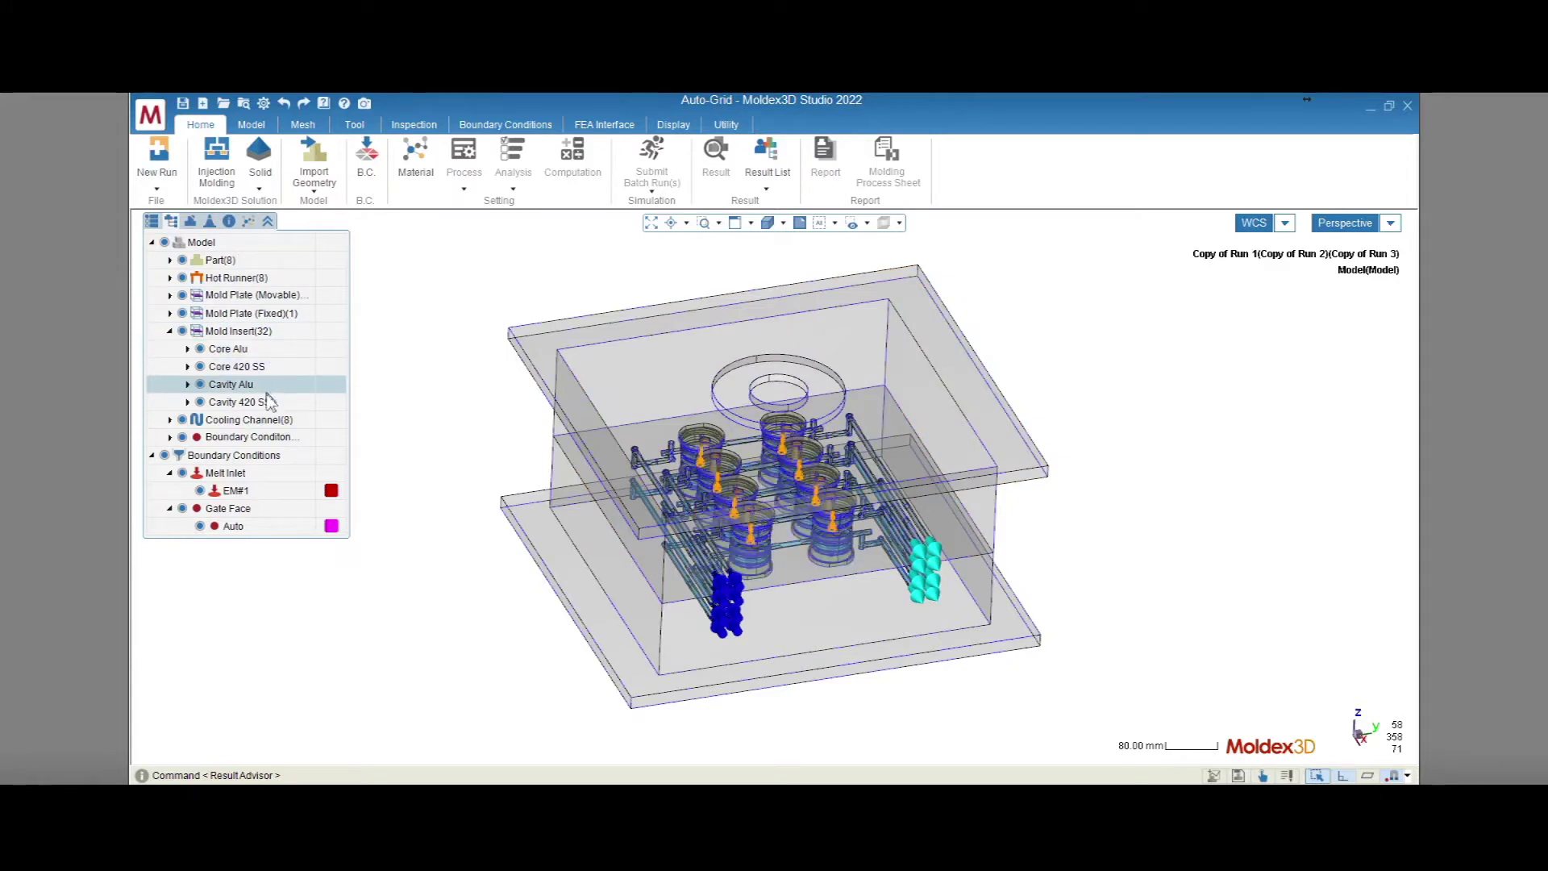
click(272, 403)
click(272, 421)
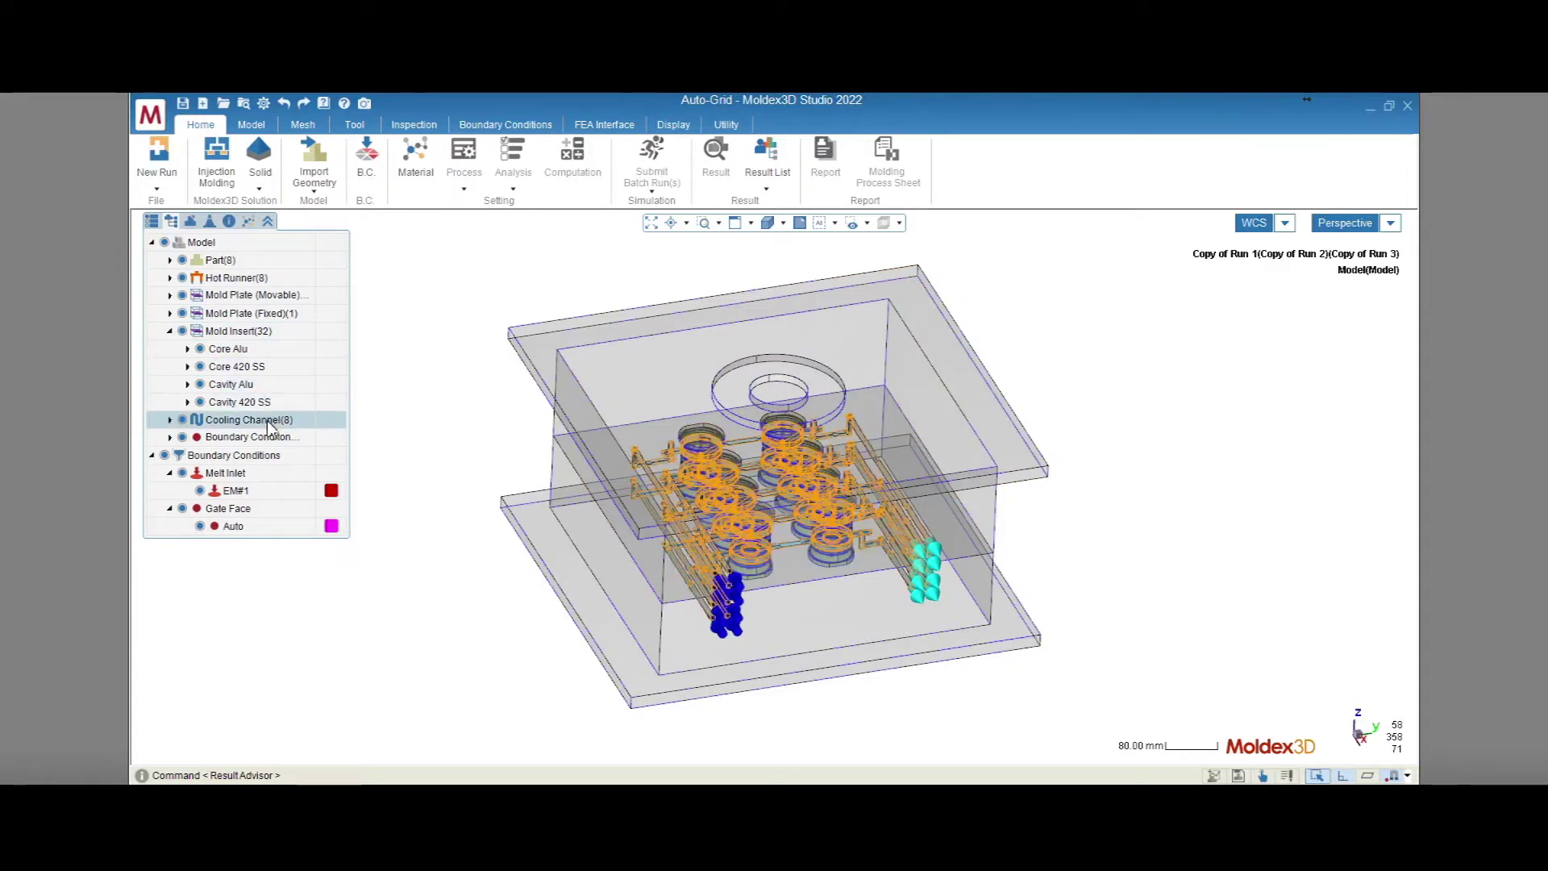
click(663, 295)
- Switch the display render mode to an opaque shaded mesh
click(784, 223)
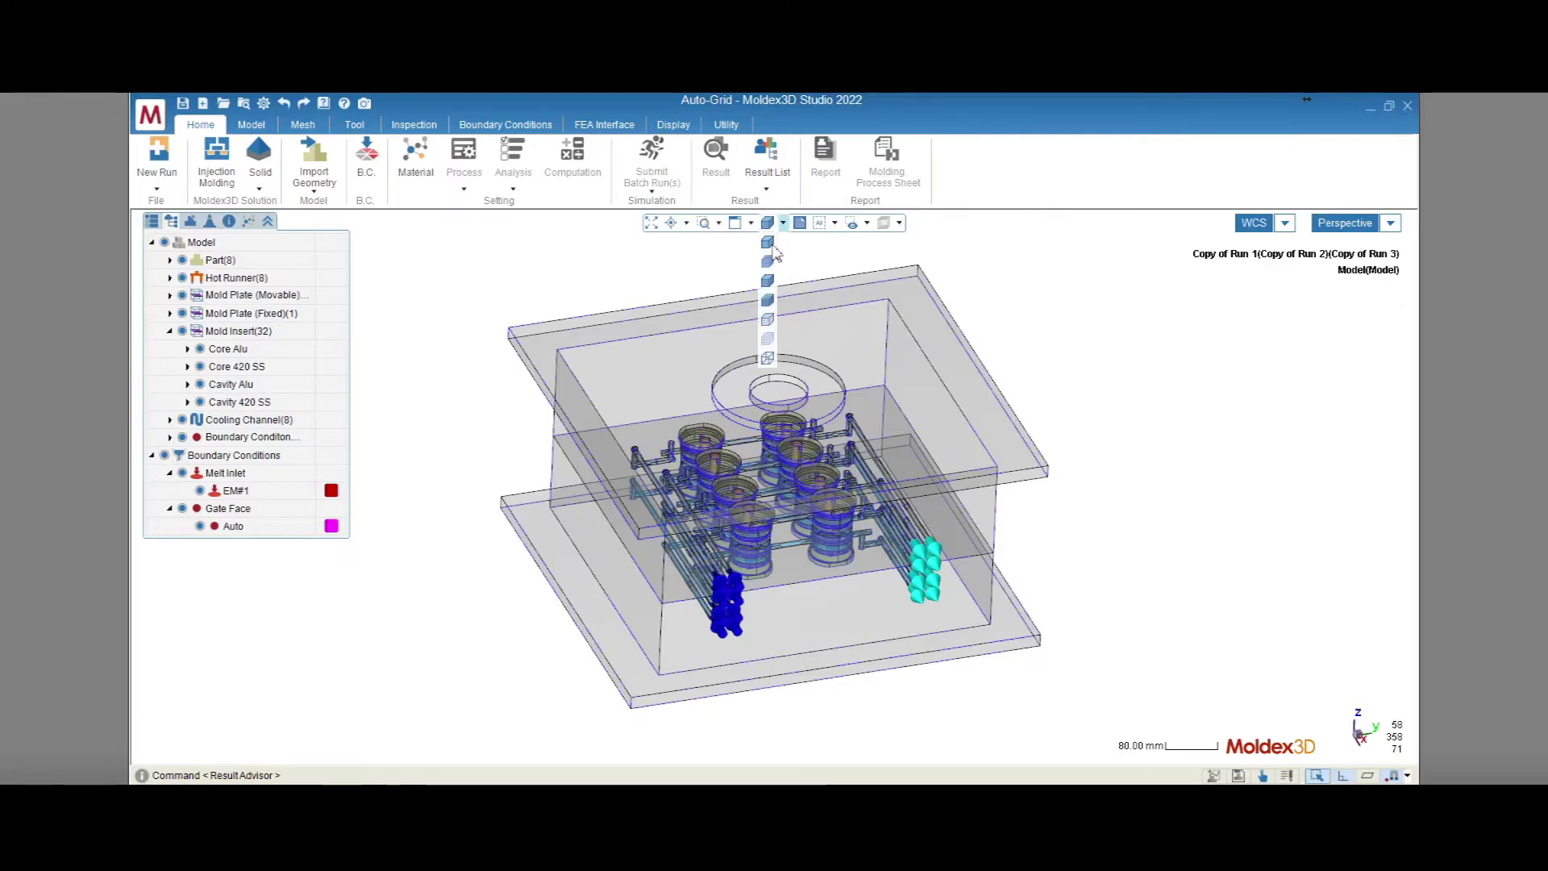
click(773, 248)
click(886, 225)
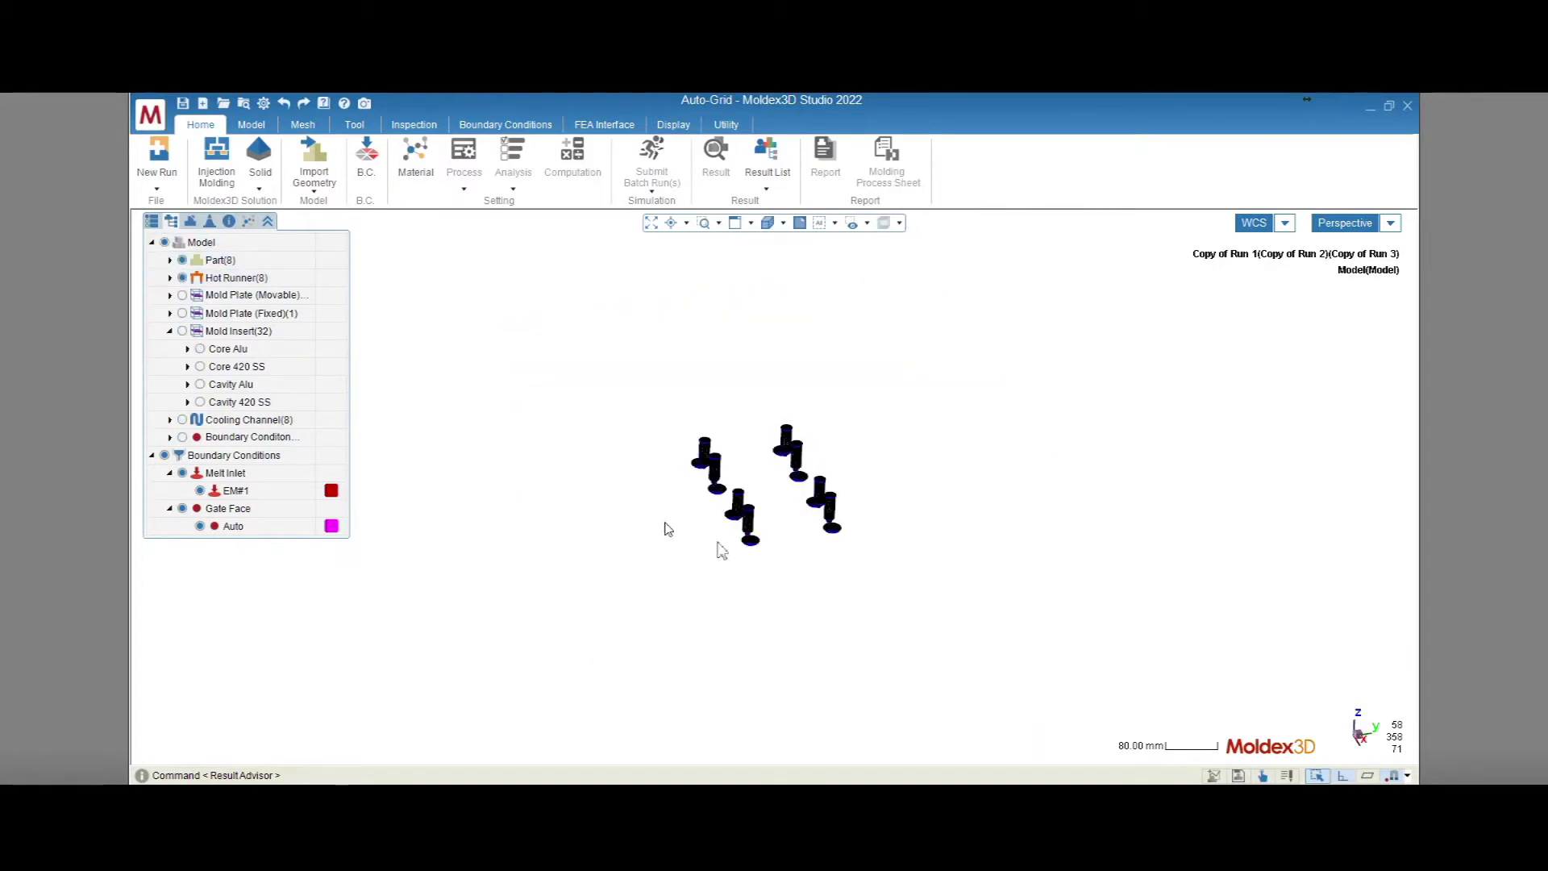
- Turn on visibility for the Core Alu and Core 420 SS insert meshes
scroll(754, 548, up, 10)
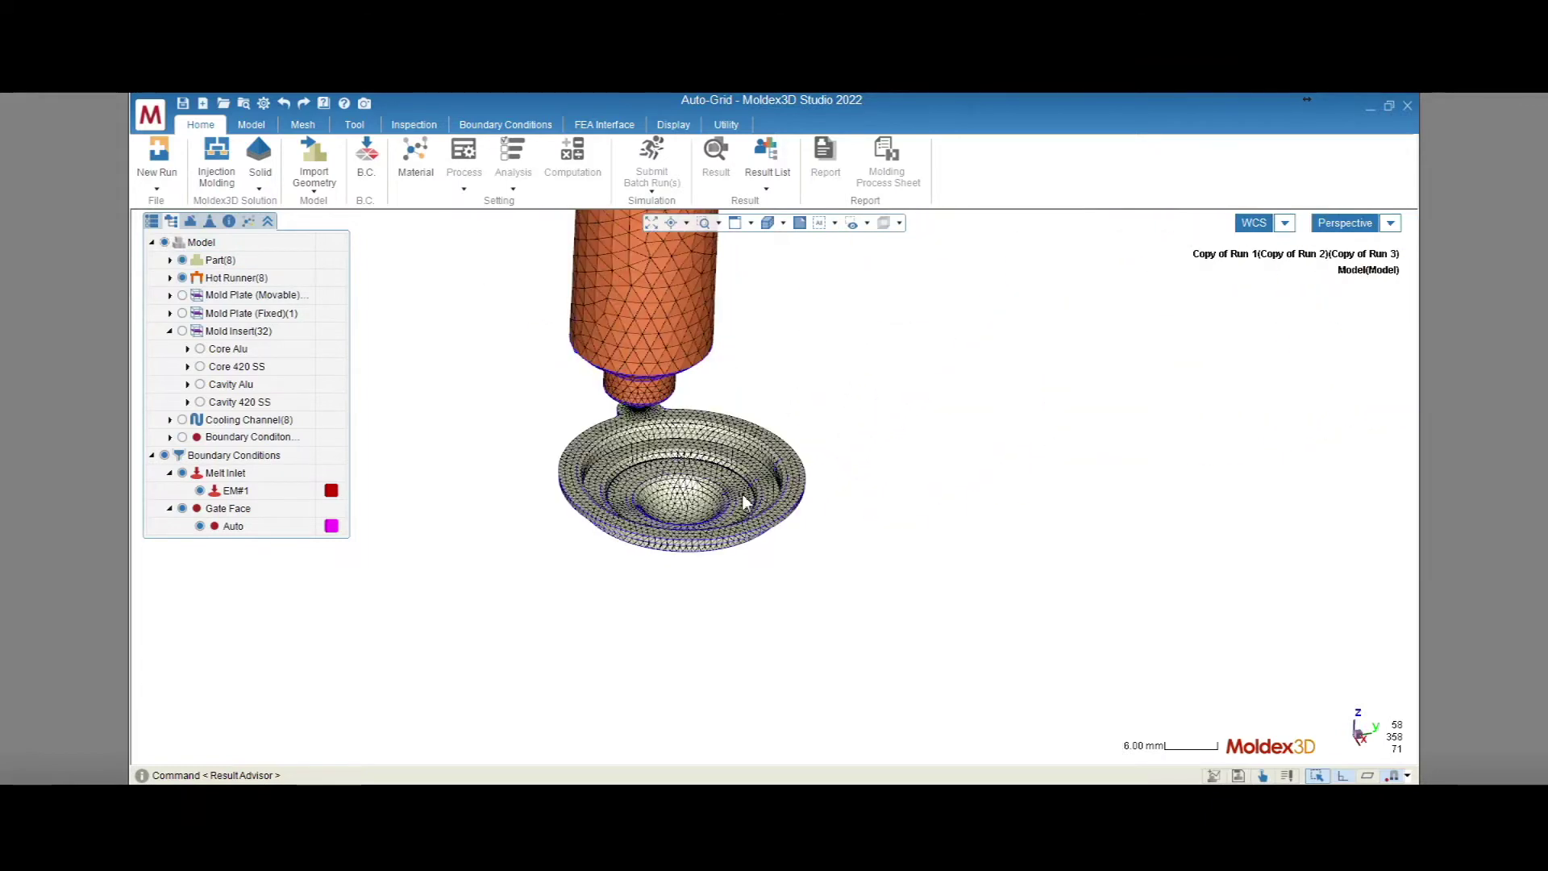
click(200, 348)
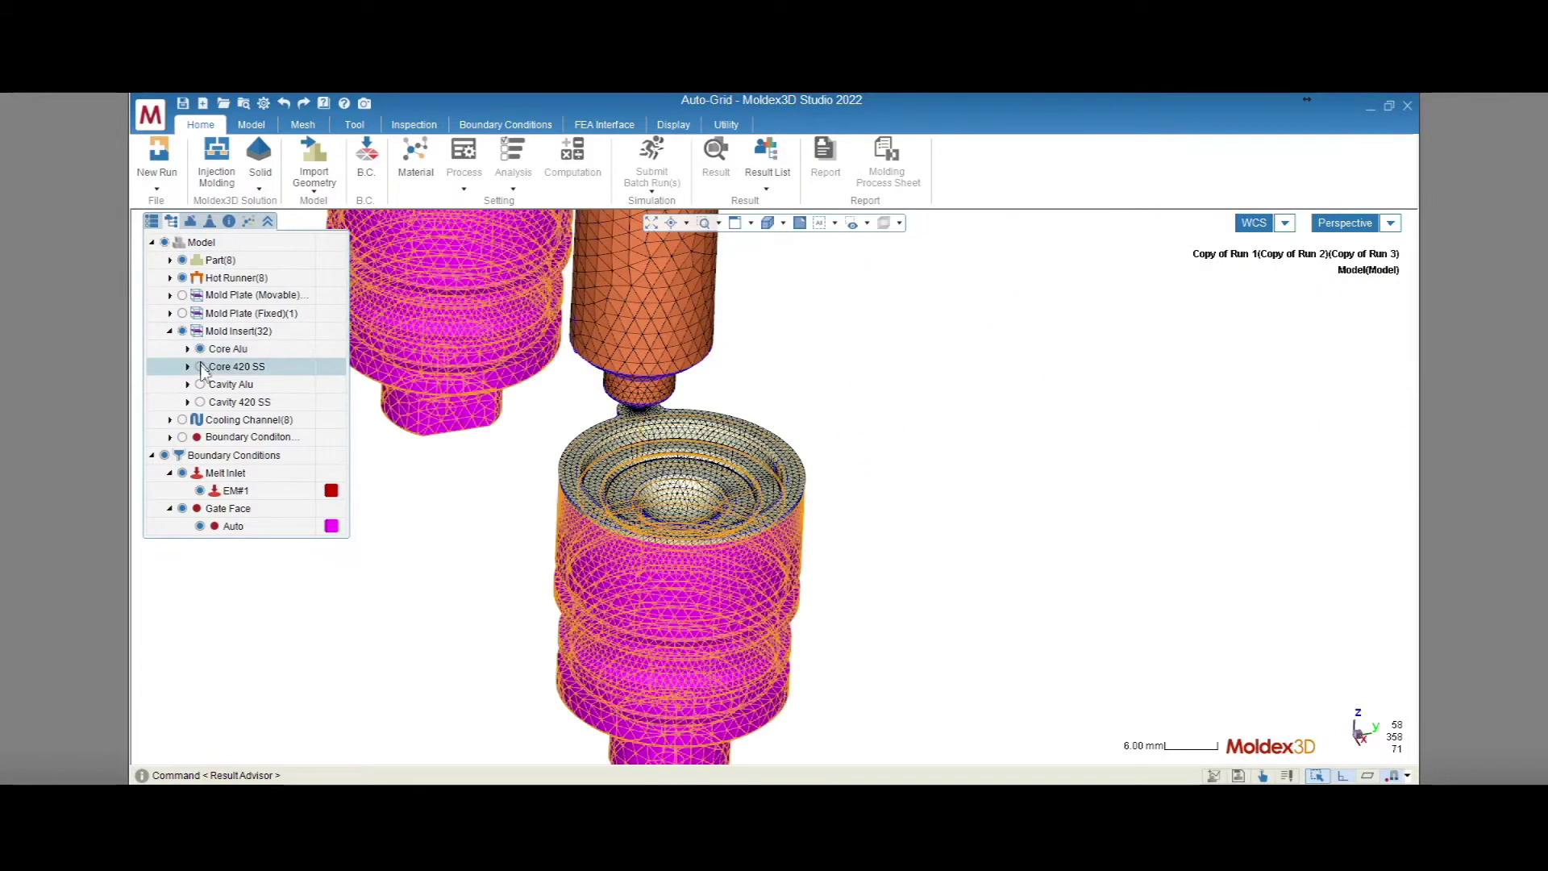
click(200, 366)
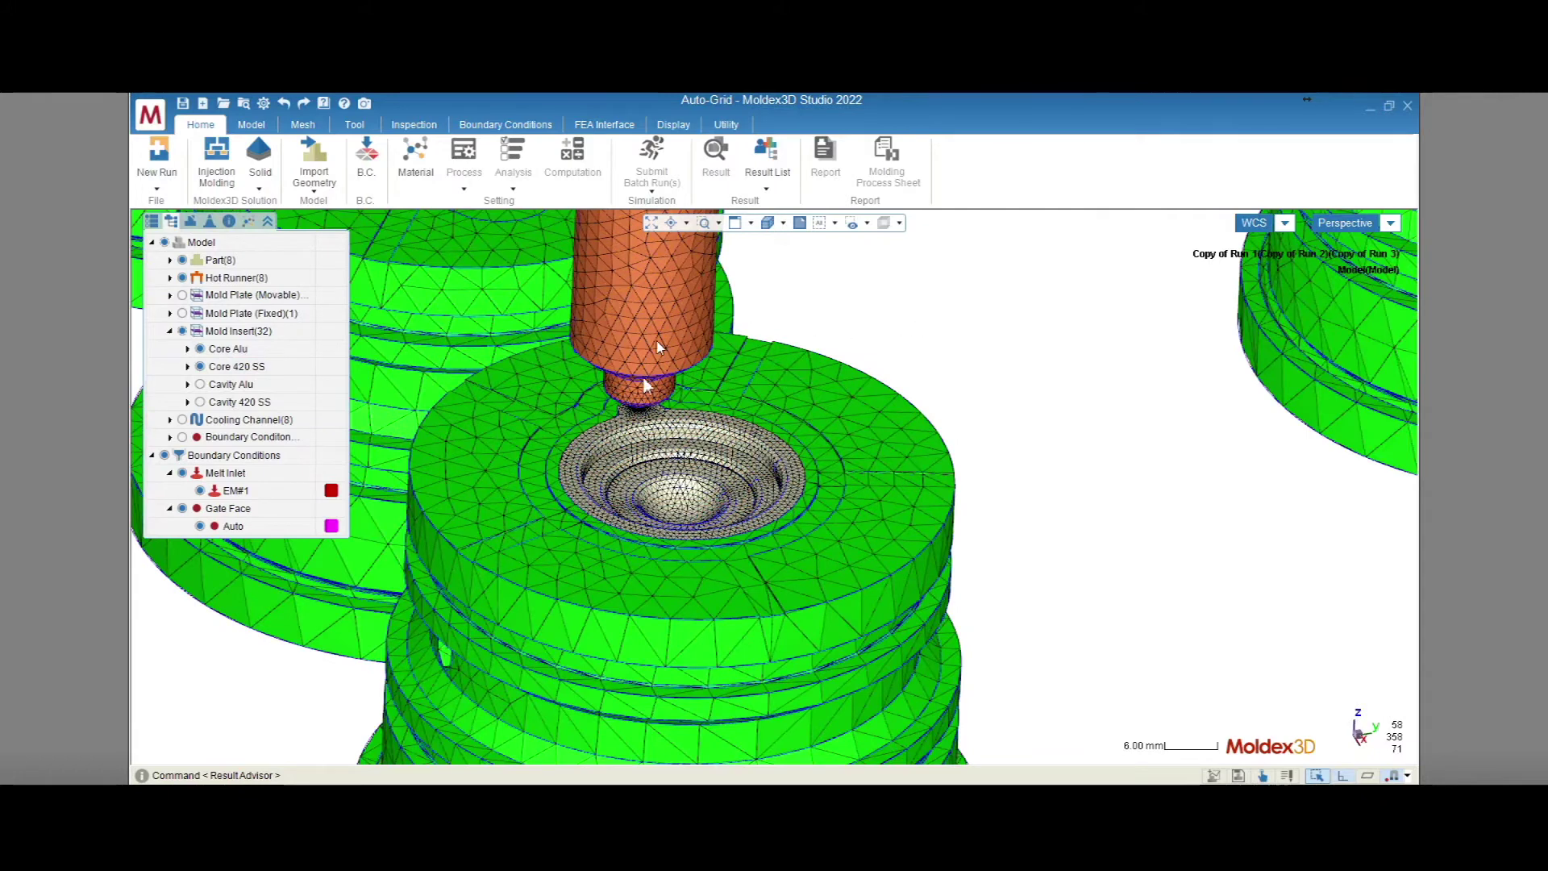
- Select the entire model in the Model tree and hide it
scroll(645, 385, up, 4)
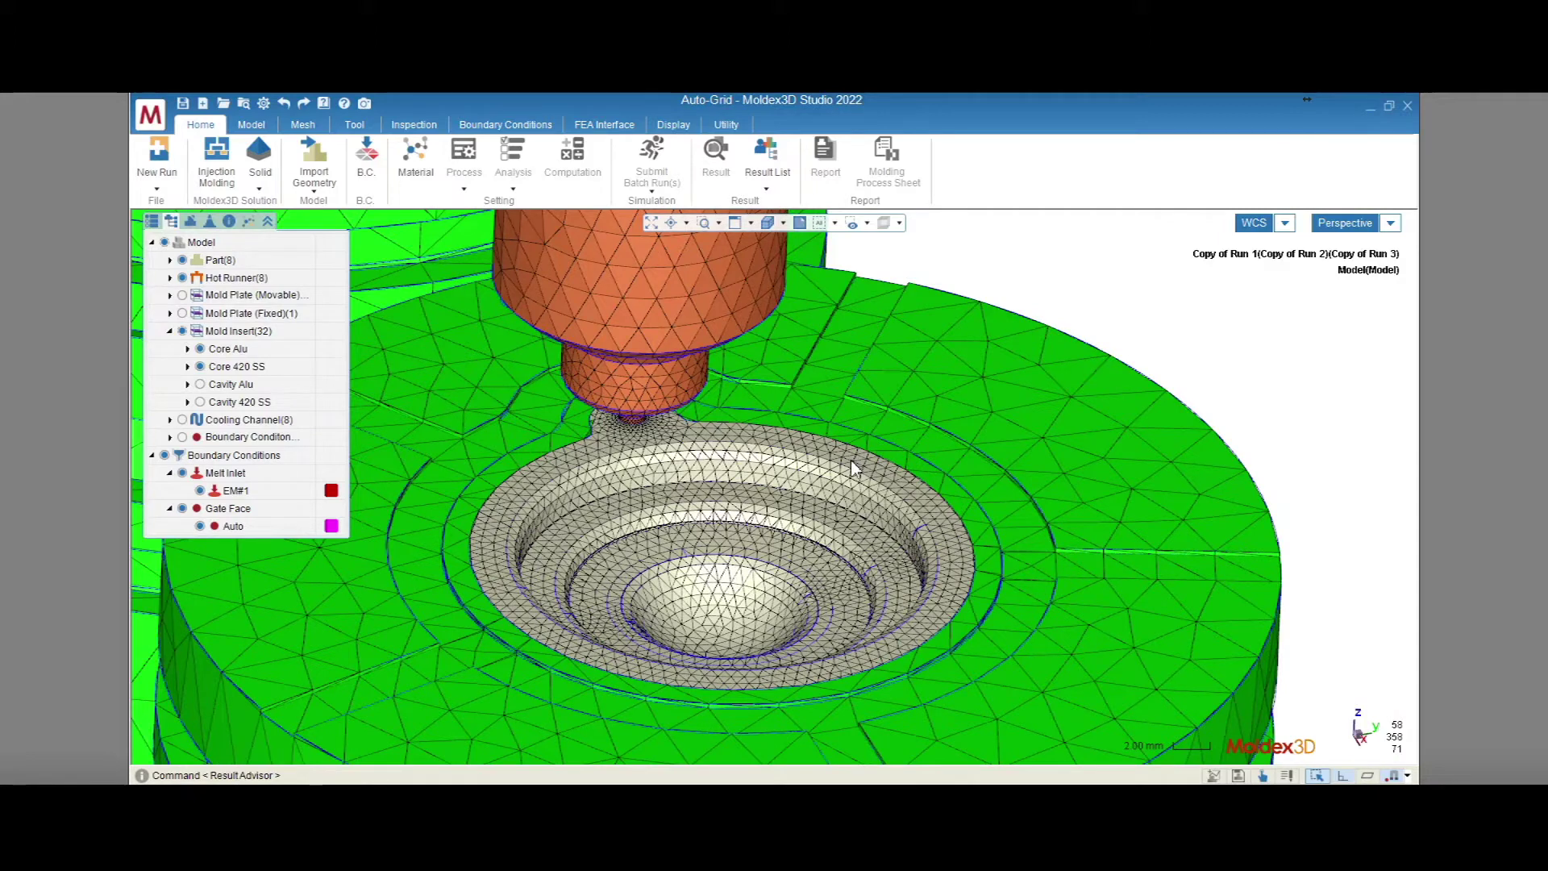
click(166, 243)
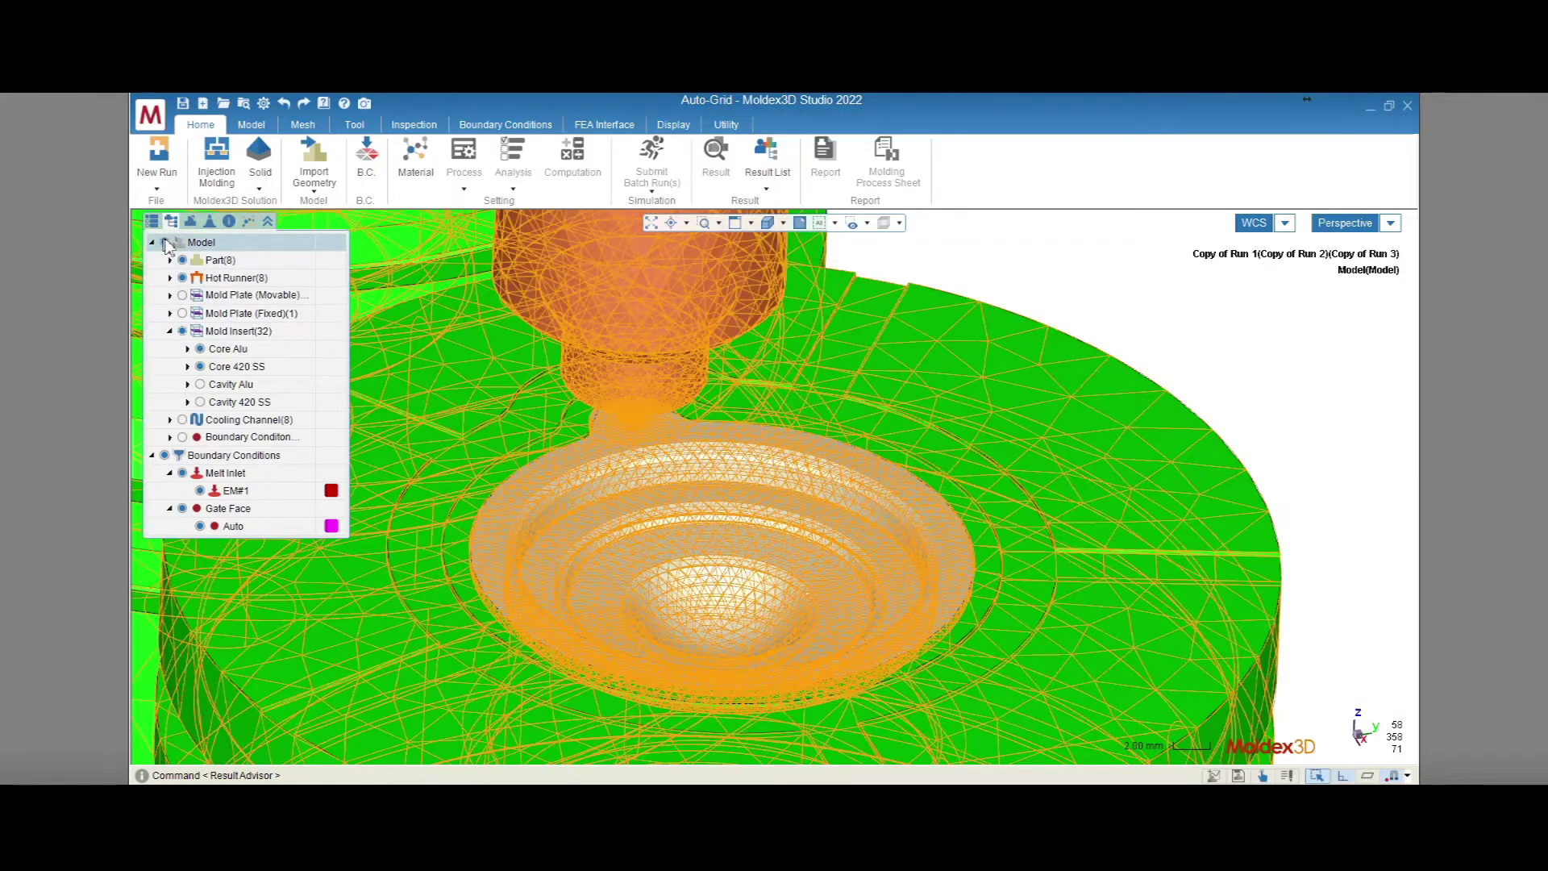
click(165, 243)
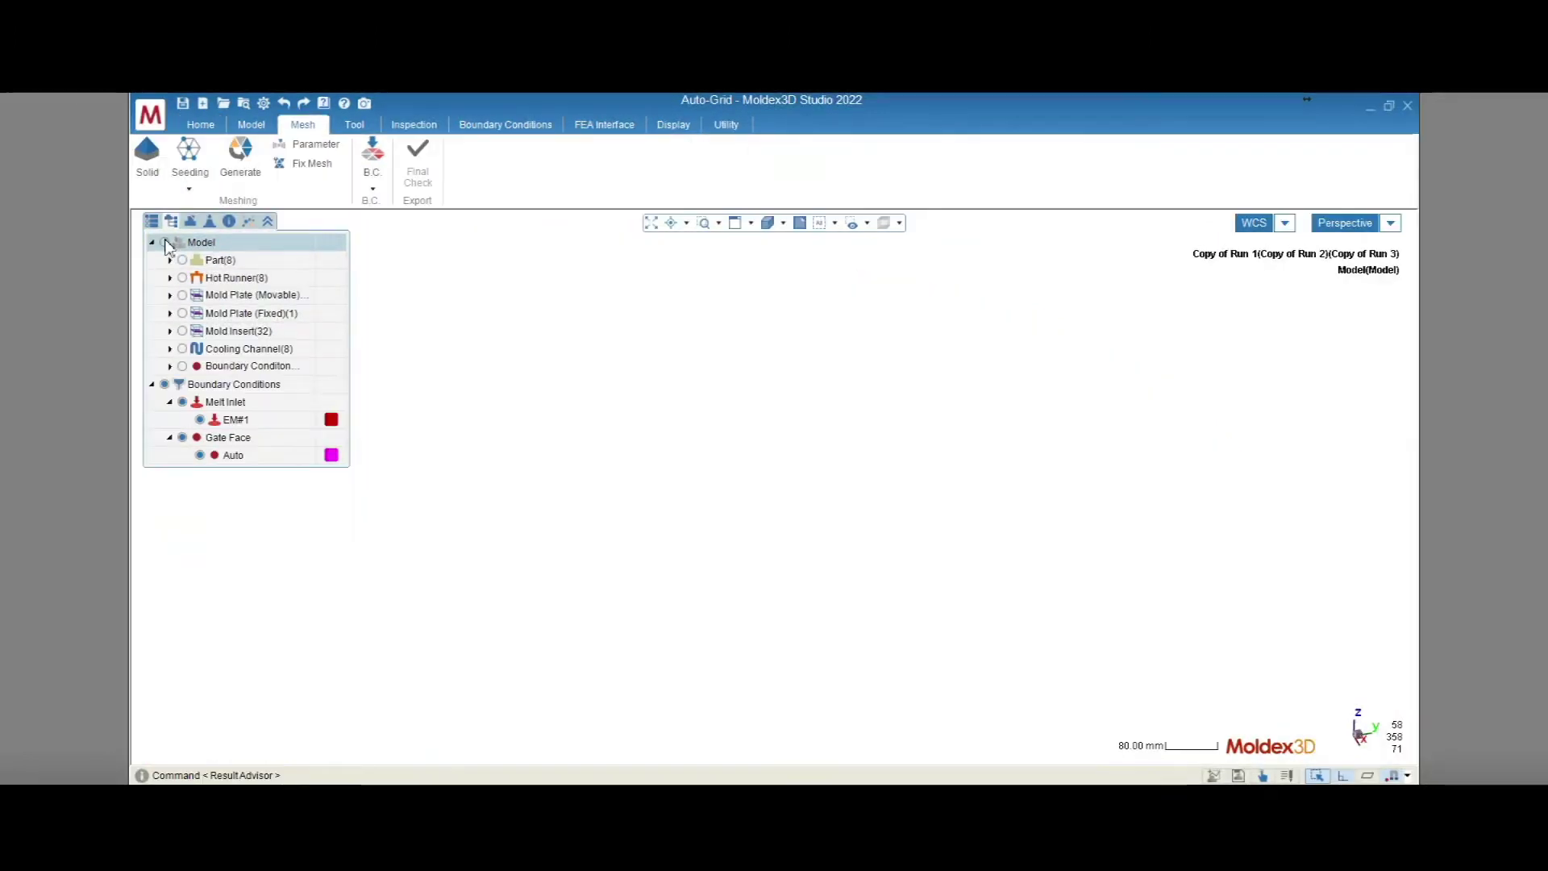
- Show the model again and expand Part, Hot Runner, both Mold Plates and Mold Insert groups
click(165, 242)
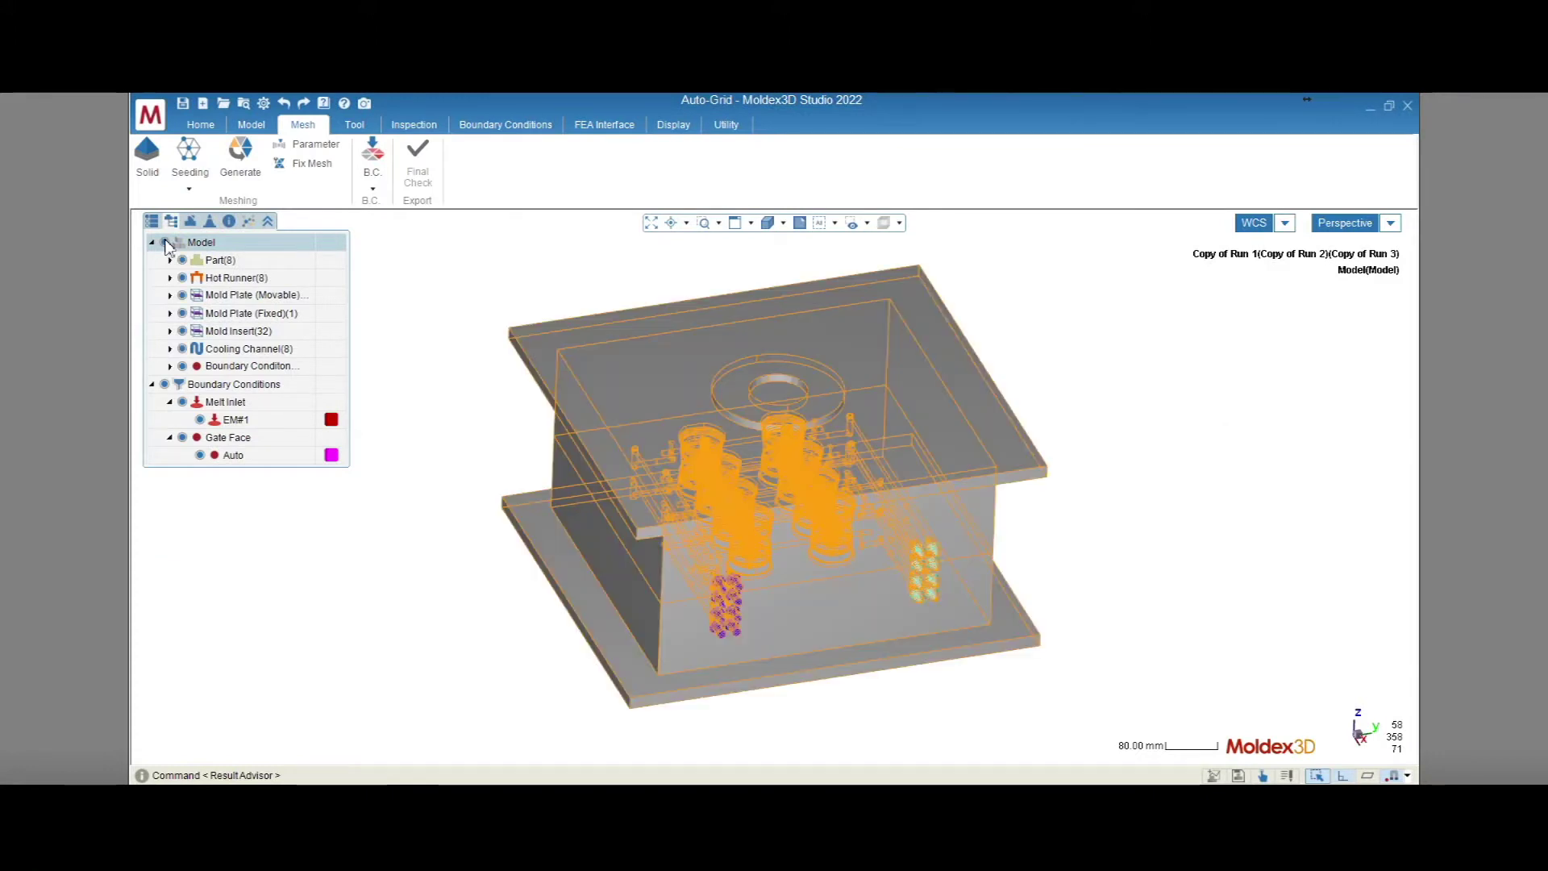
click(169, 260)
click(170, 262)
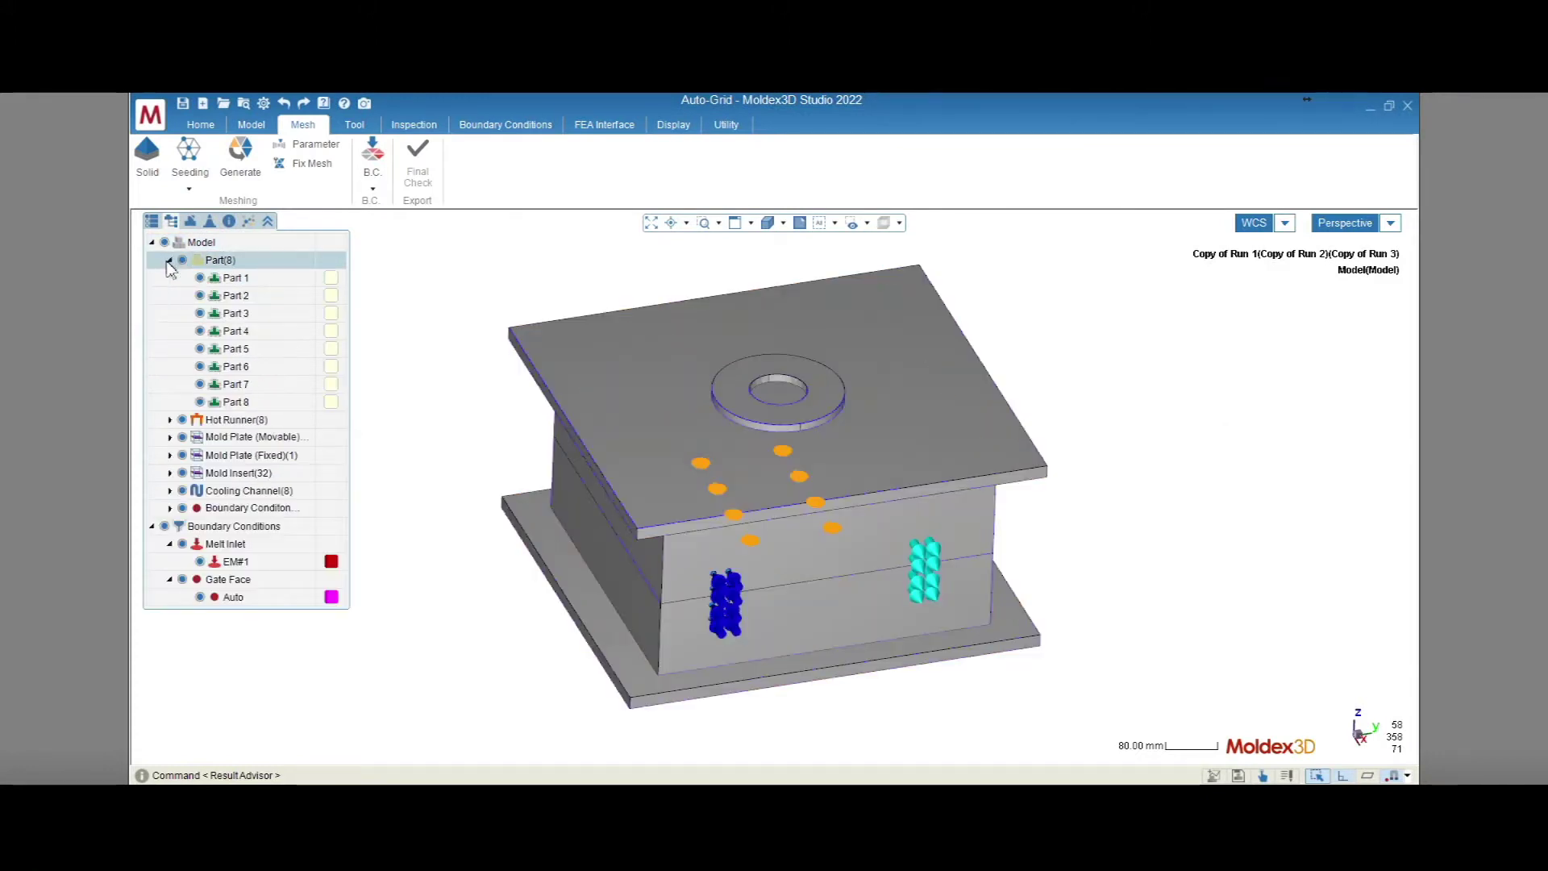
click(172, 420)
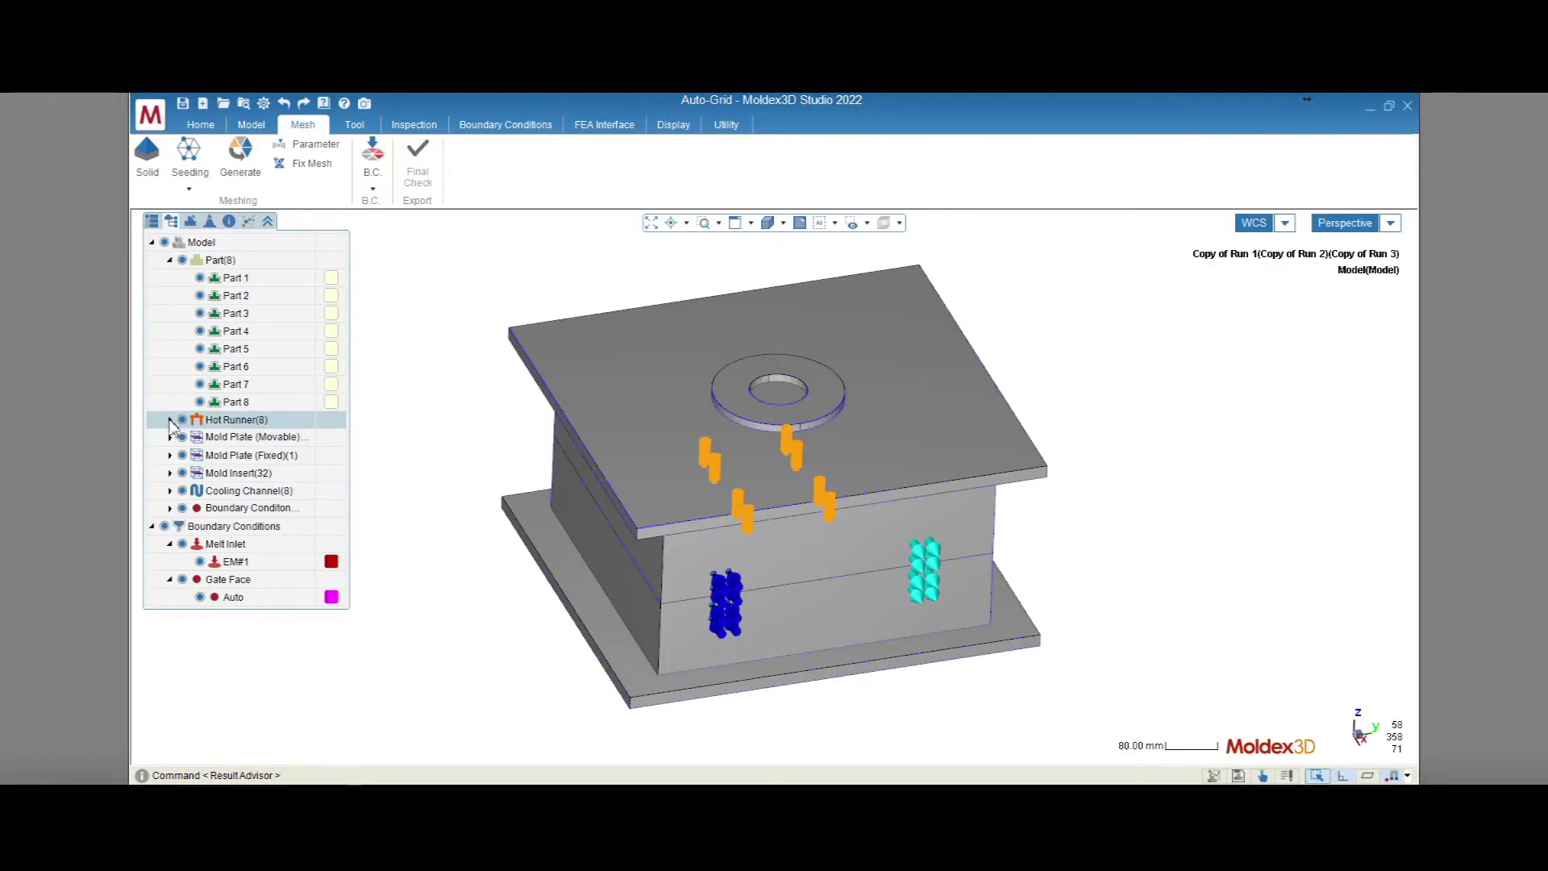
click(170, 421)
click(171, 578)
click(171, 579)
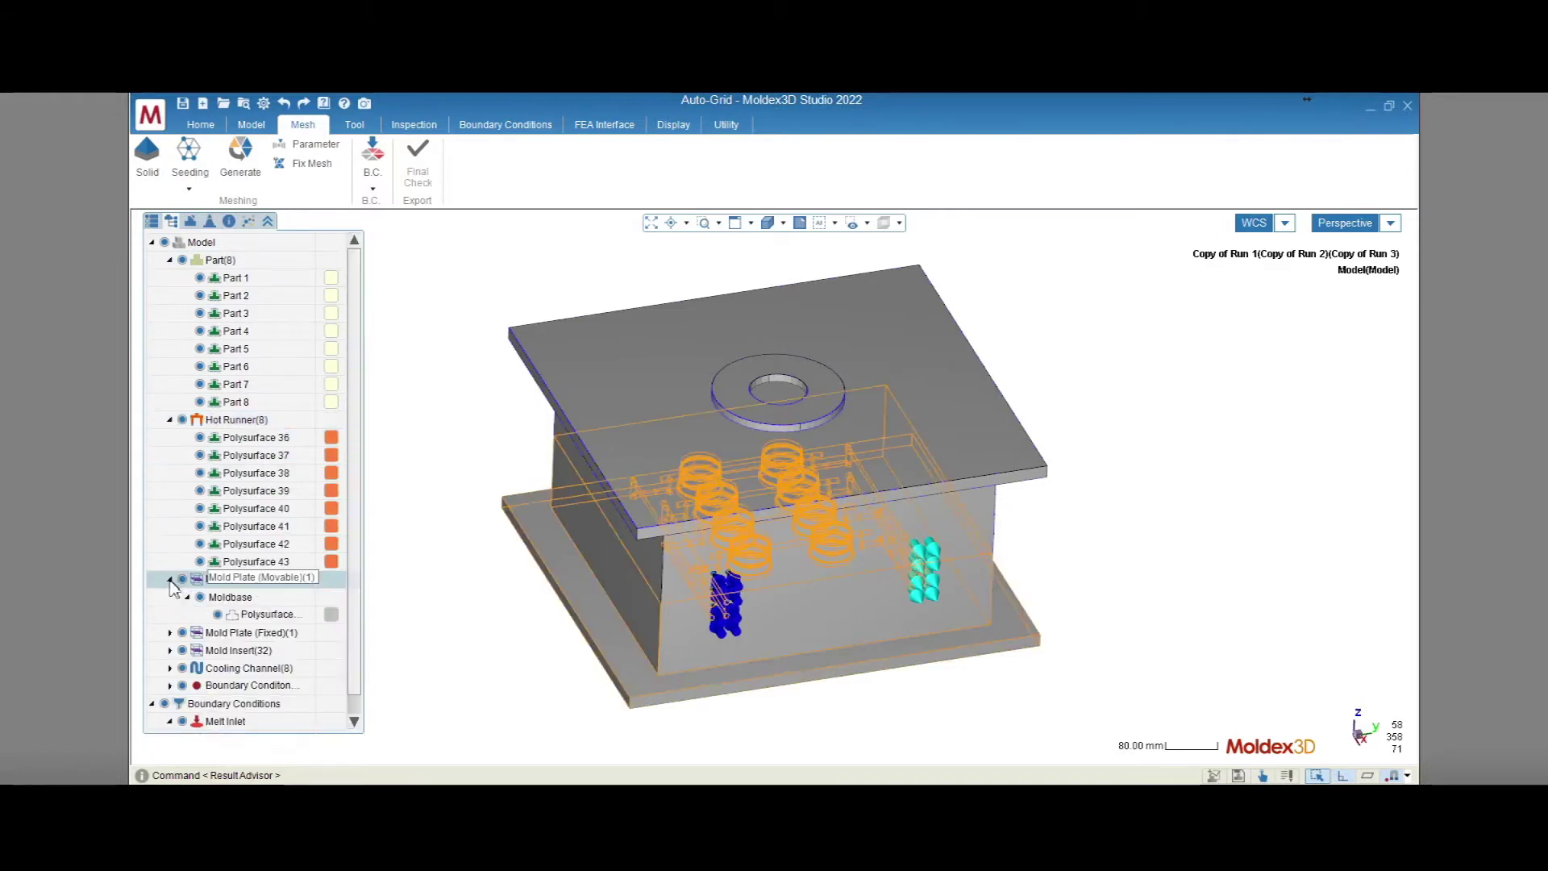
click(170, 632)
click(170, 632)
click(170, 686)
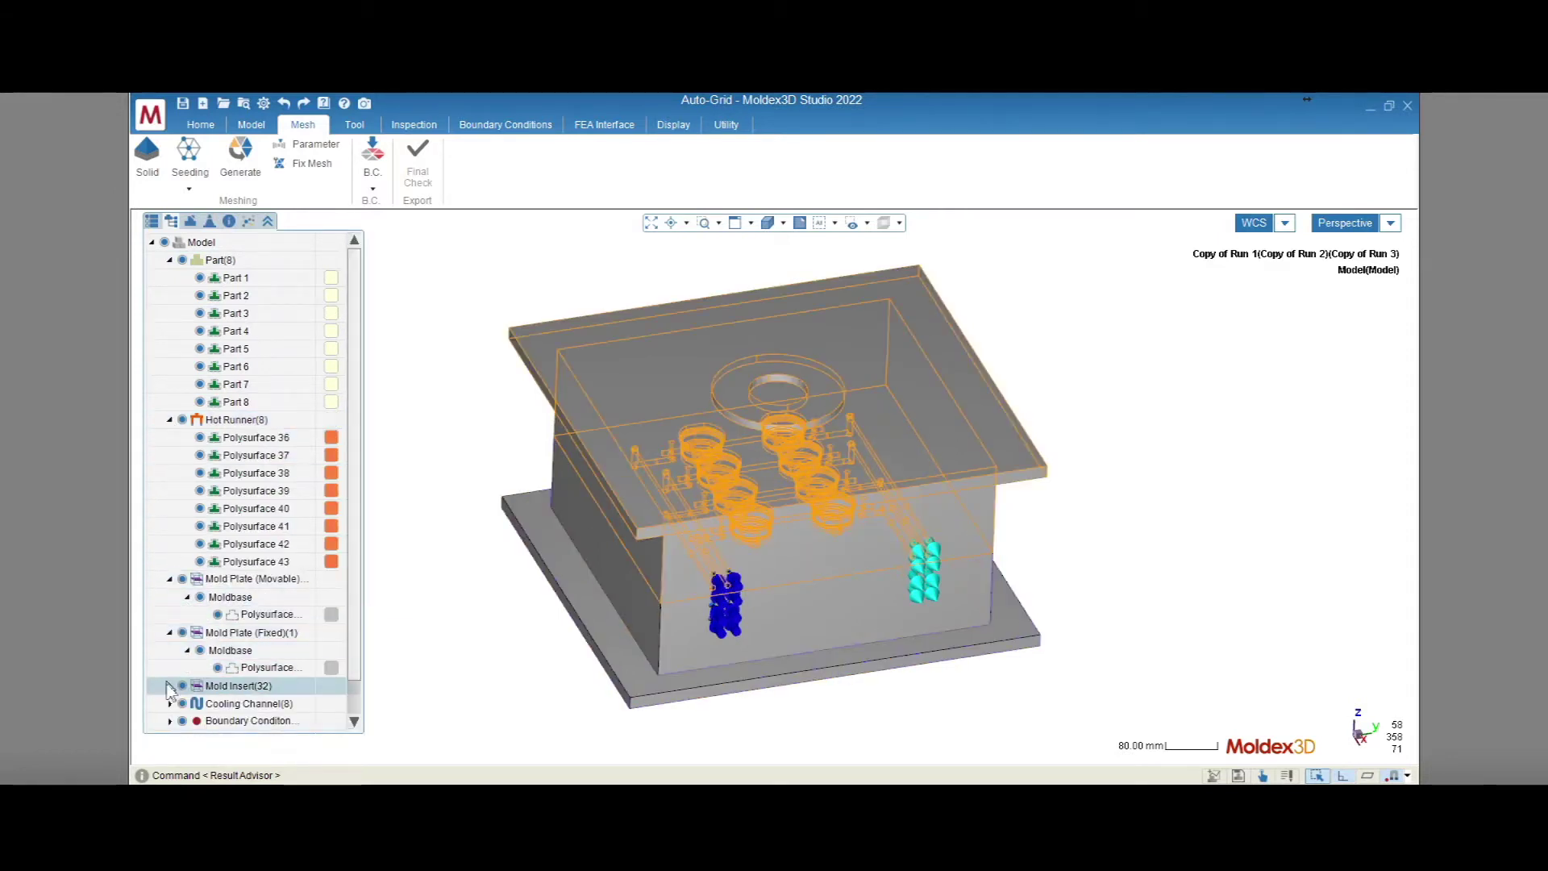
click(169, 686)
- Expand the Cooling Channel(8) group to list its loops
scroll(172, 693, down, 7)
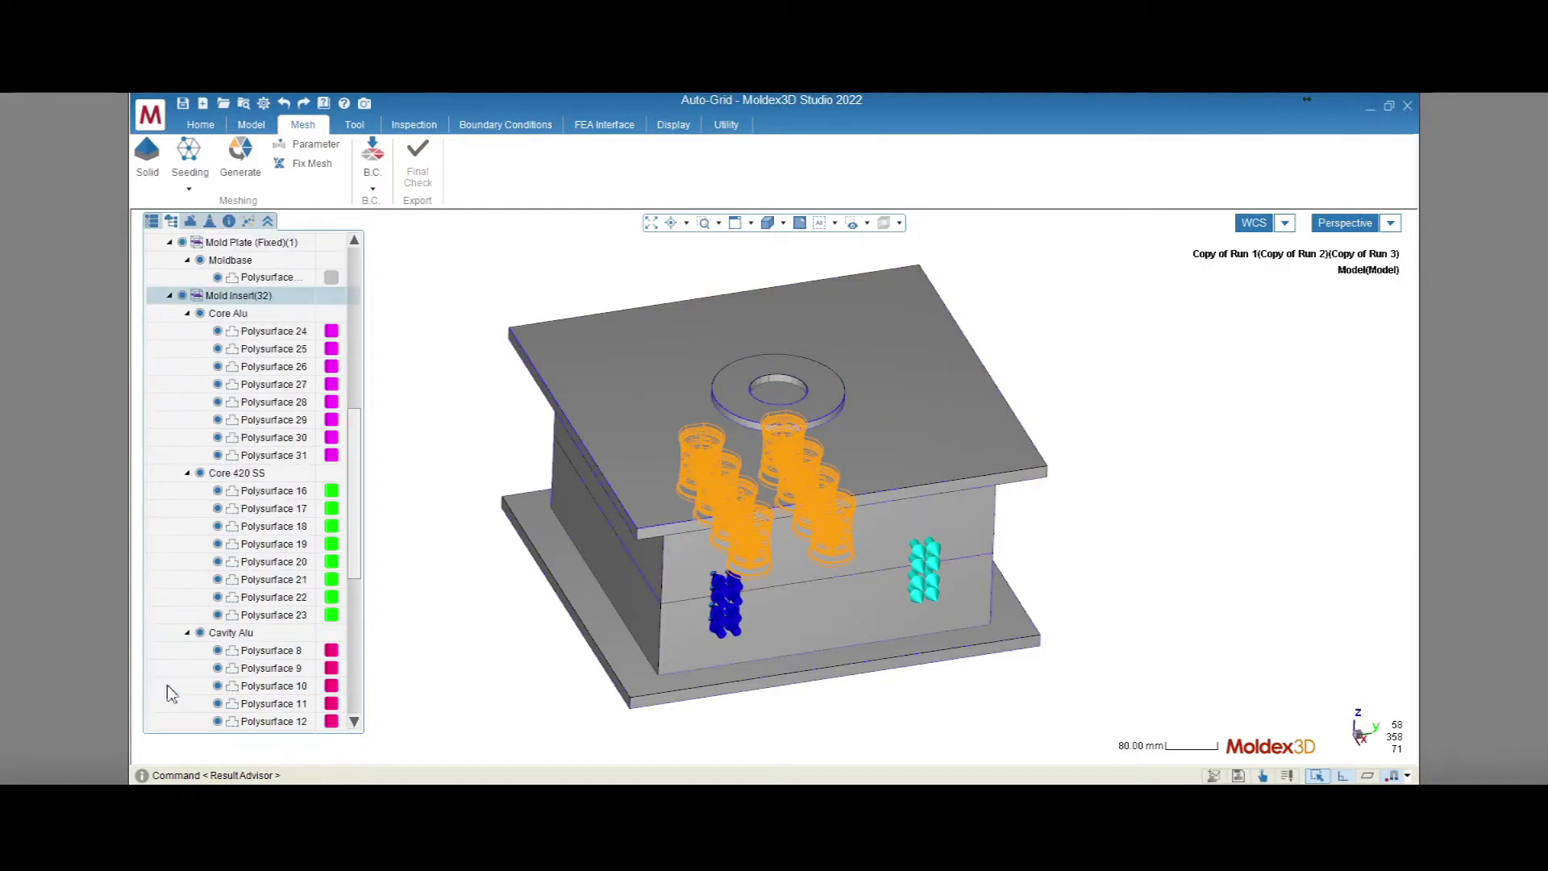
scroll(172, 693, down, 6)
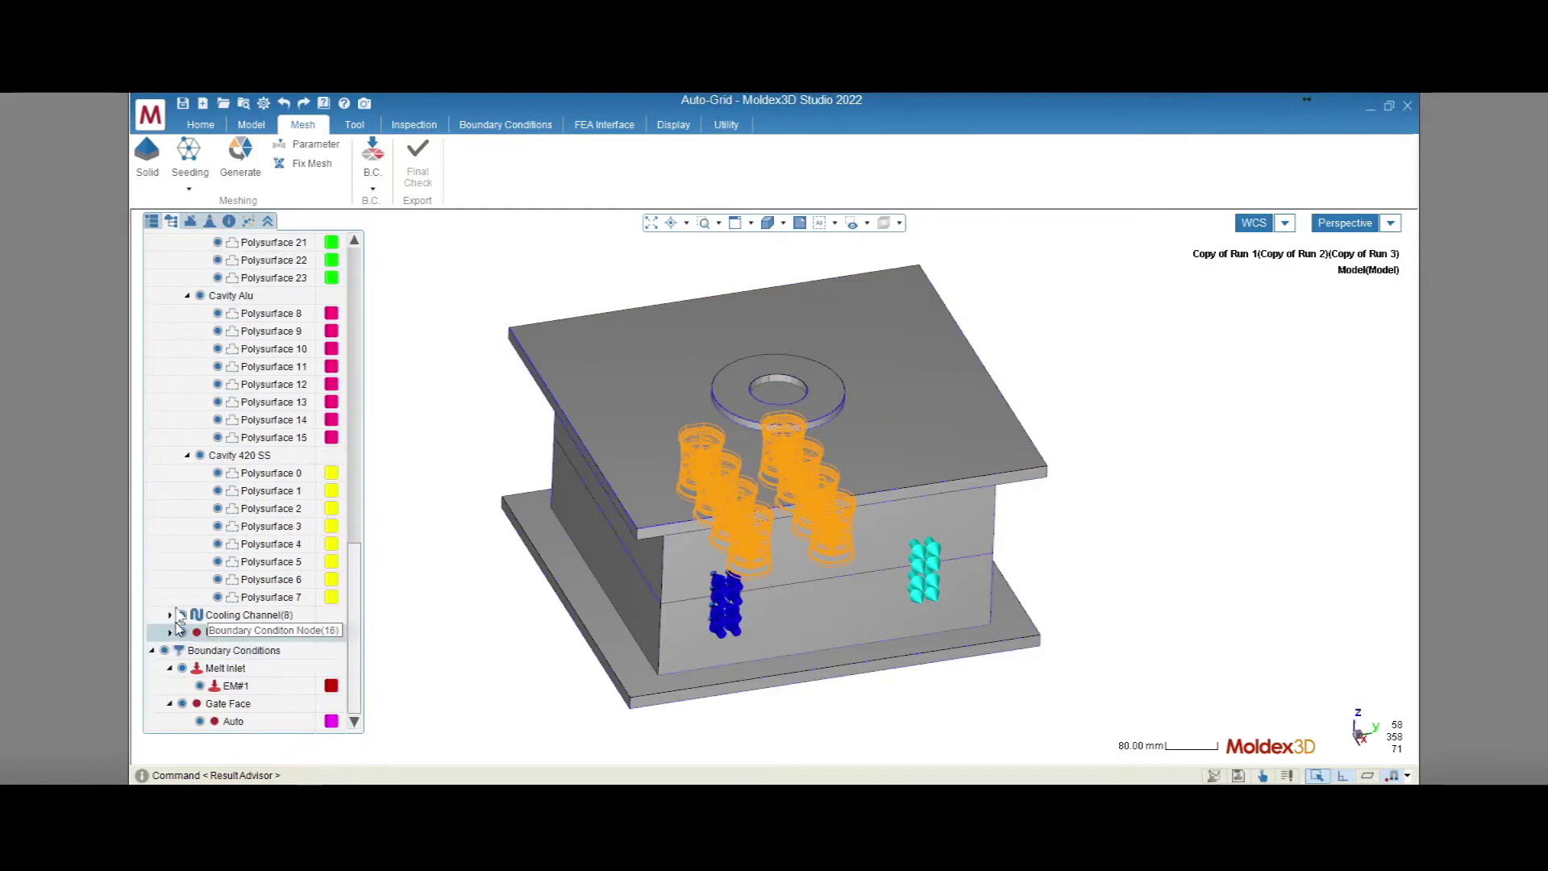
click(172, 618)
click(170, 616)
- Hide the Part(8) and Hot Runner(8) groups from view
scroll(168, 626, down, 5)
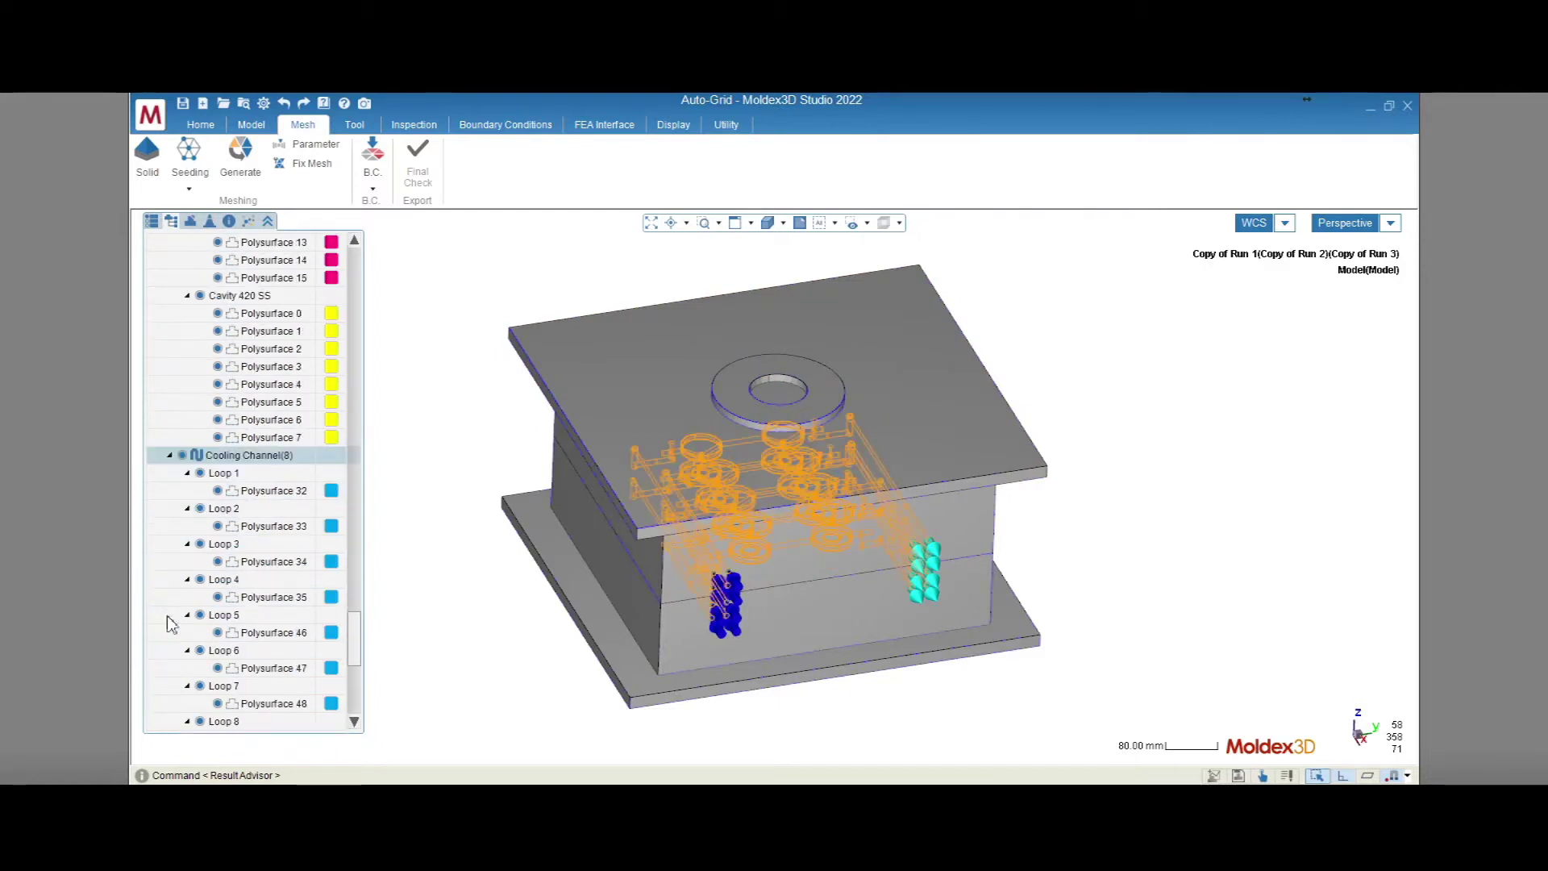
scroll(168, 625, up, 11)
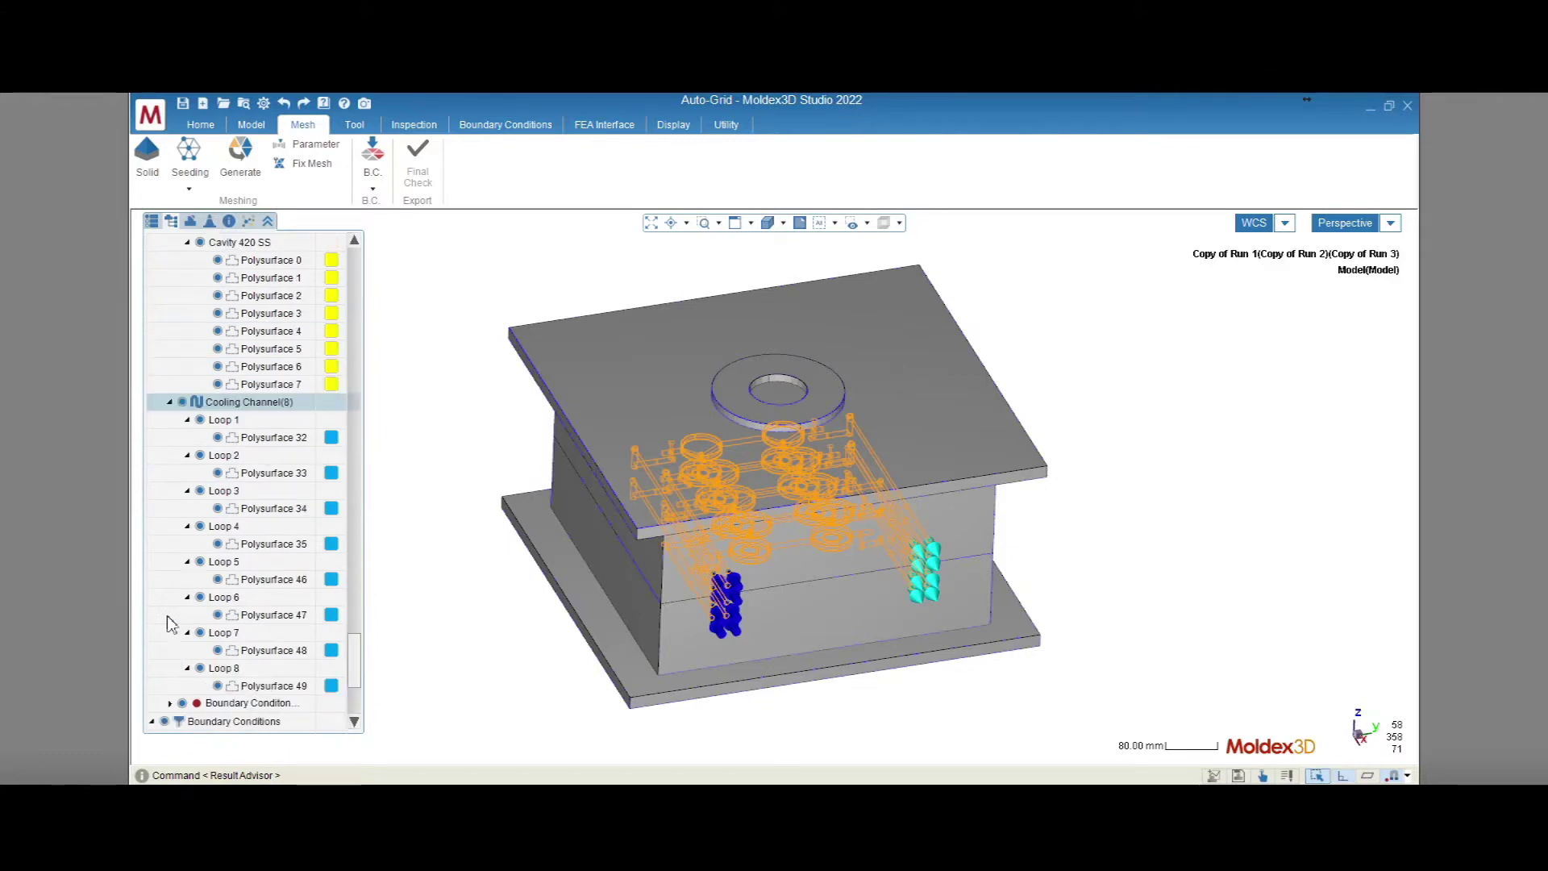
scroll(168, 625, up, 8)
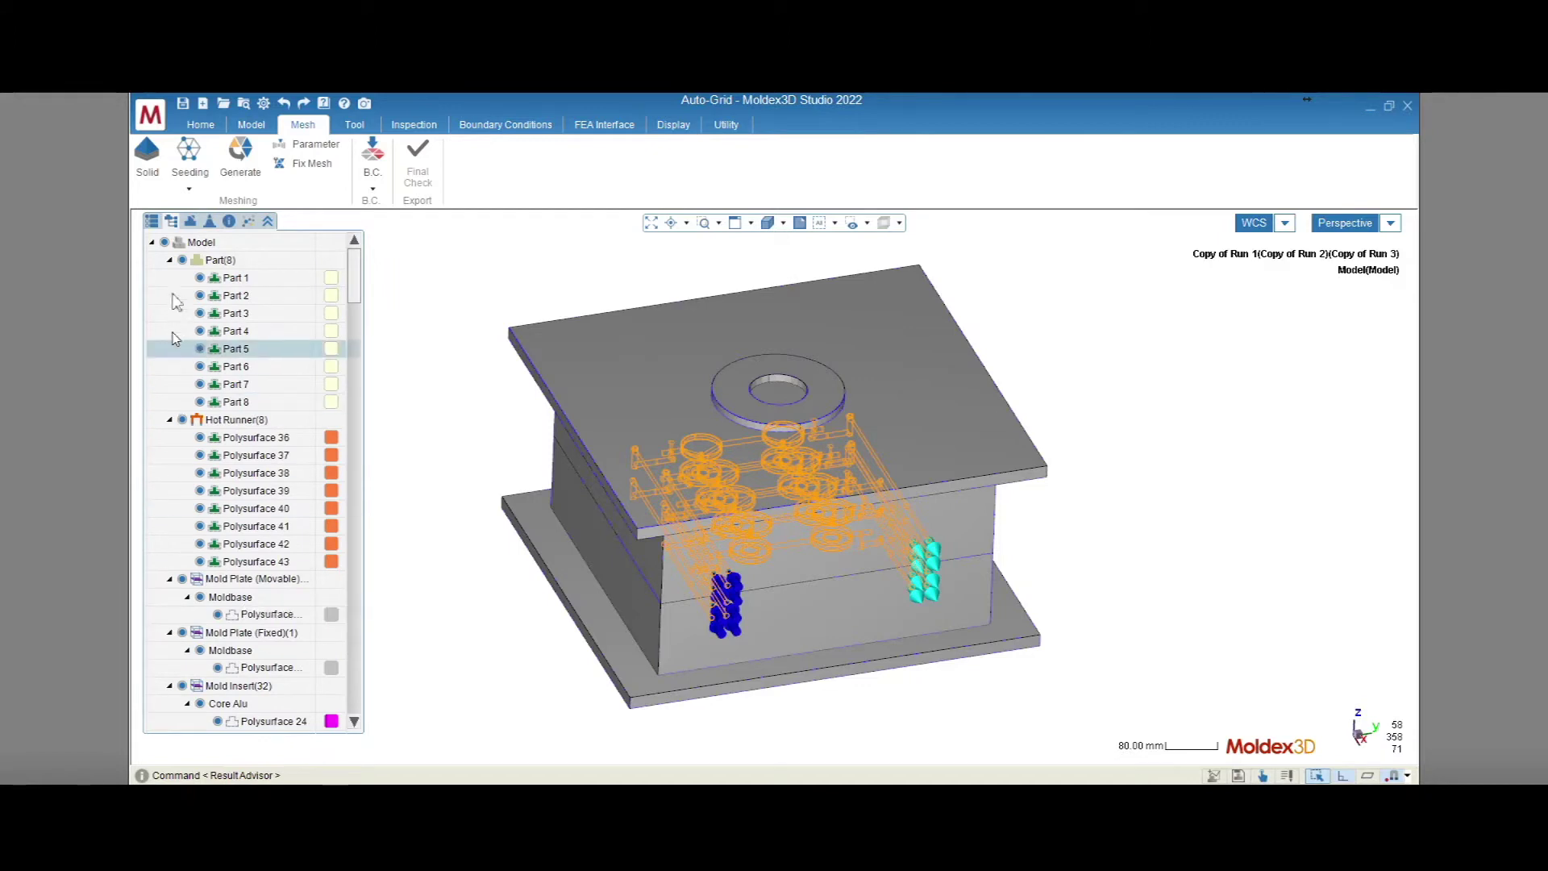
click(181, 261)
click(170, 260)
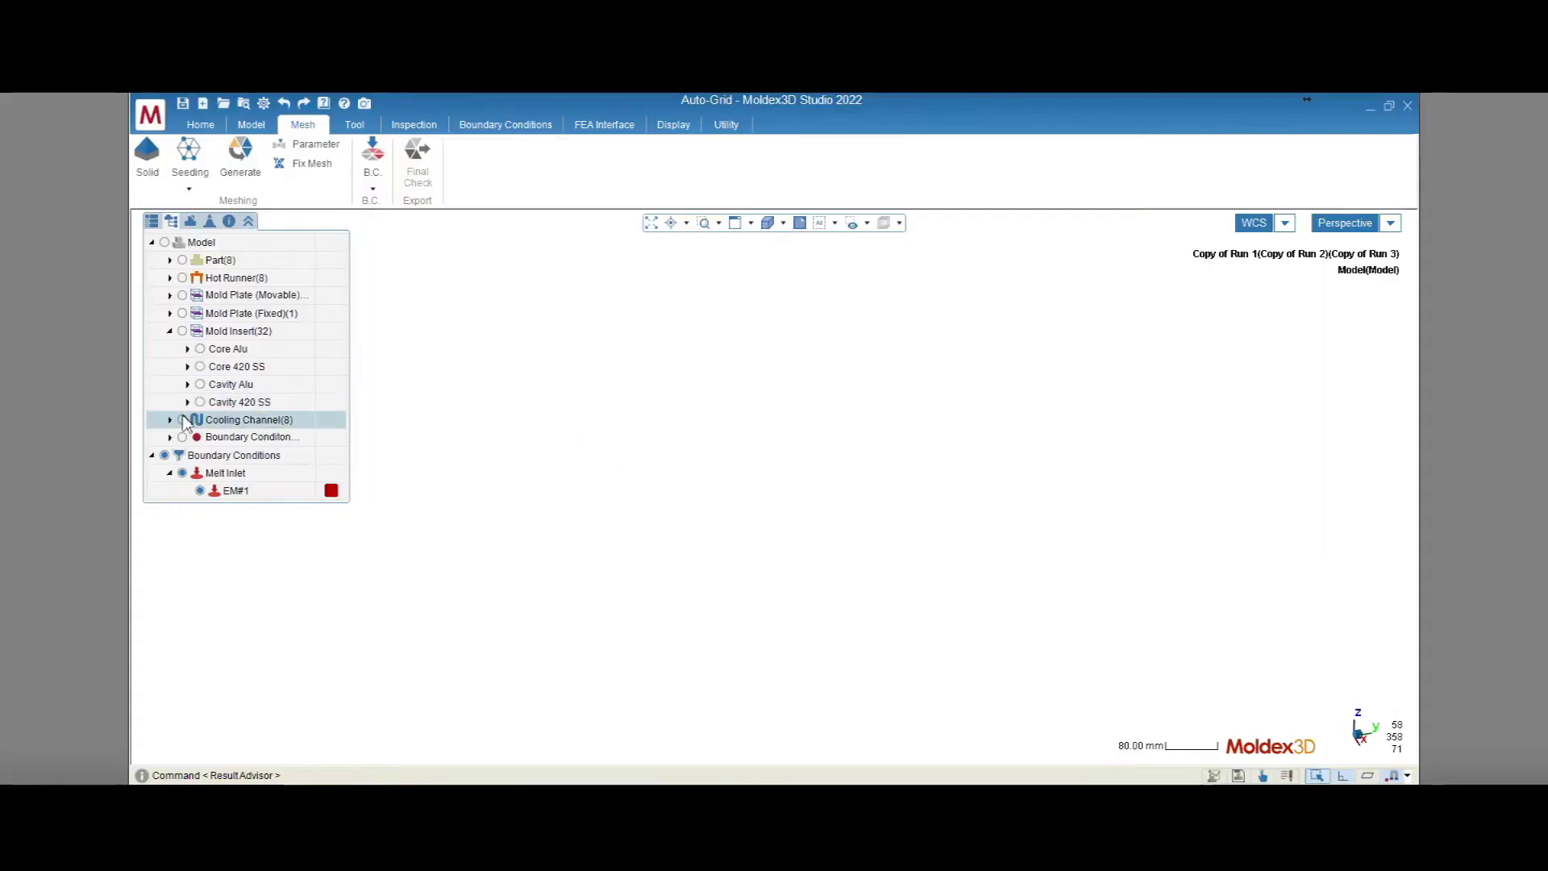
- Turn visibility back on for Cooling Channel(8), all four inserts, and both Mold Plates
click(182, 420)
click(200, 402)
click(200, 384)
click(200, 366)
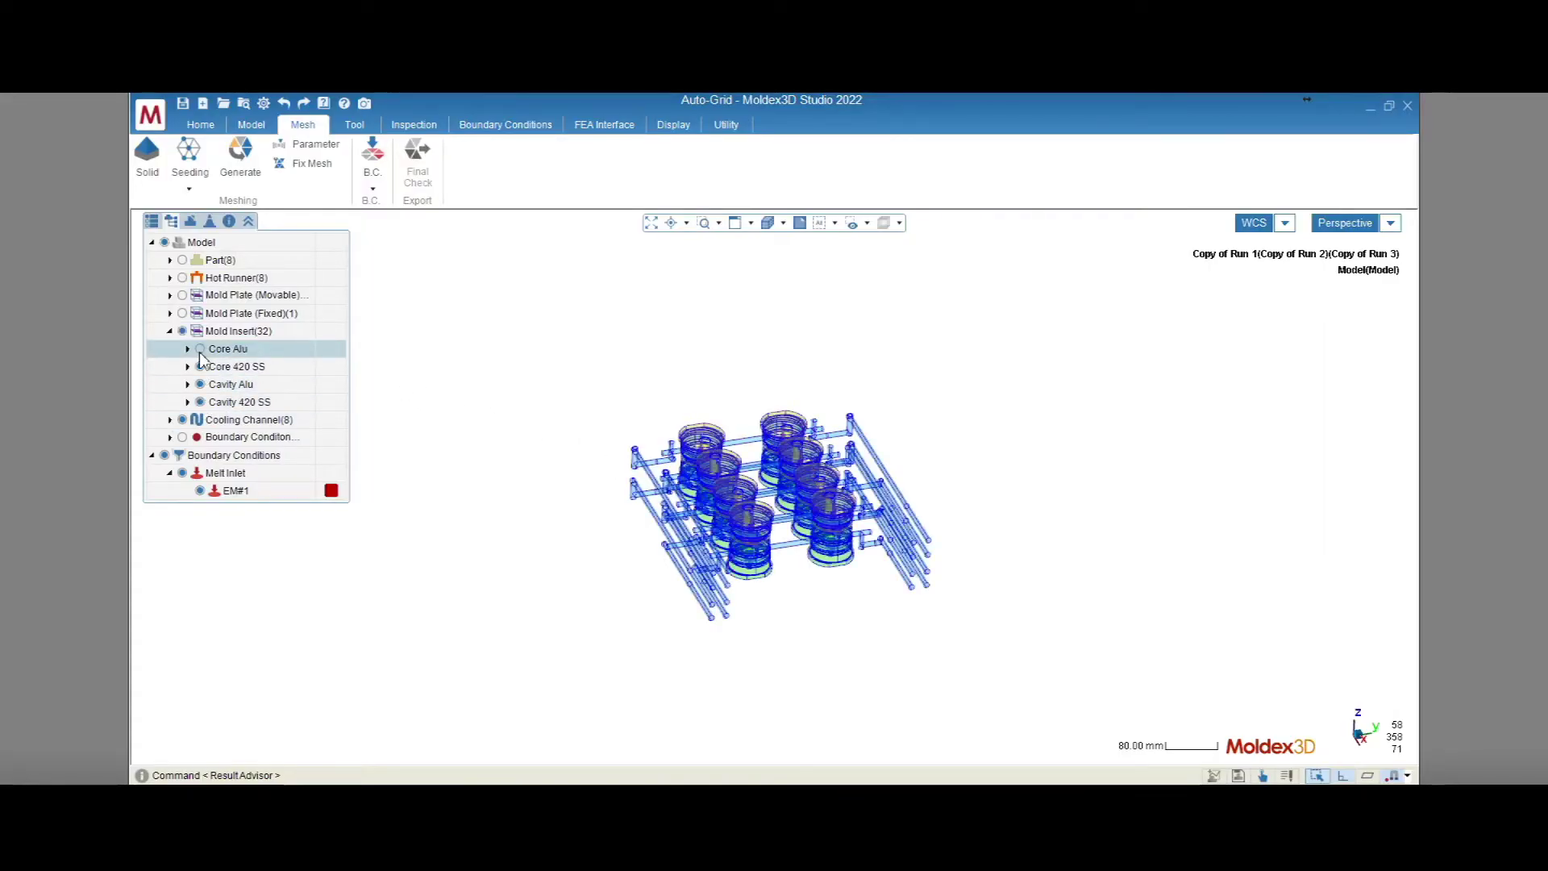
click(200, 348)
click(182, 313)
click(183, 294)
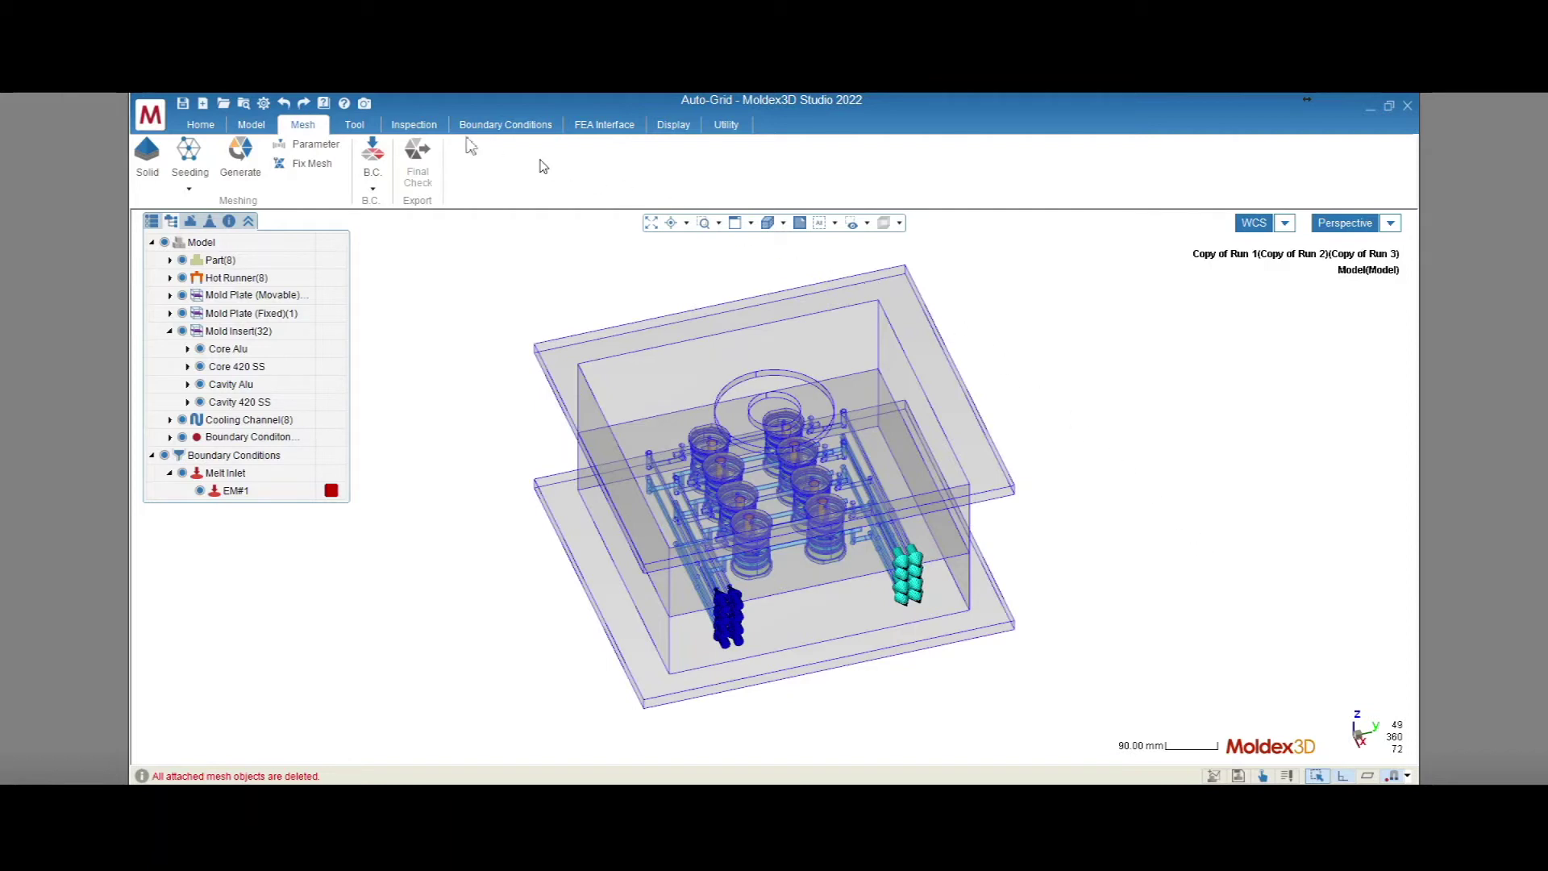
- In Preferences > Meshing Control > Solid, enable auto-grid mesh for cooling system/channel
click(264, 104)
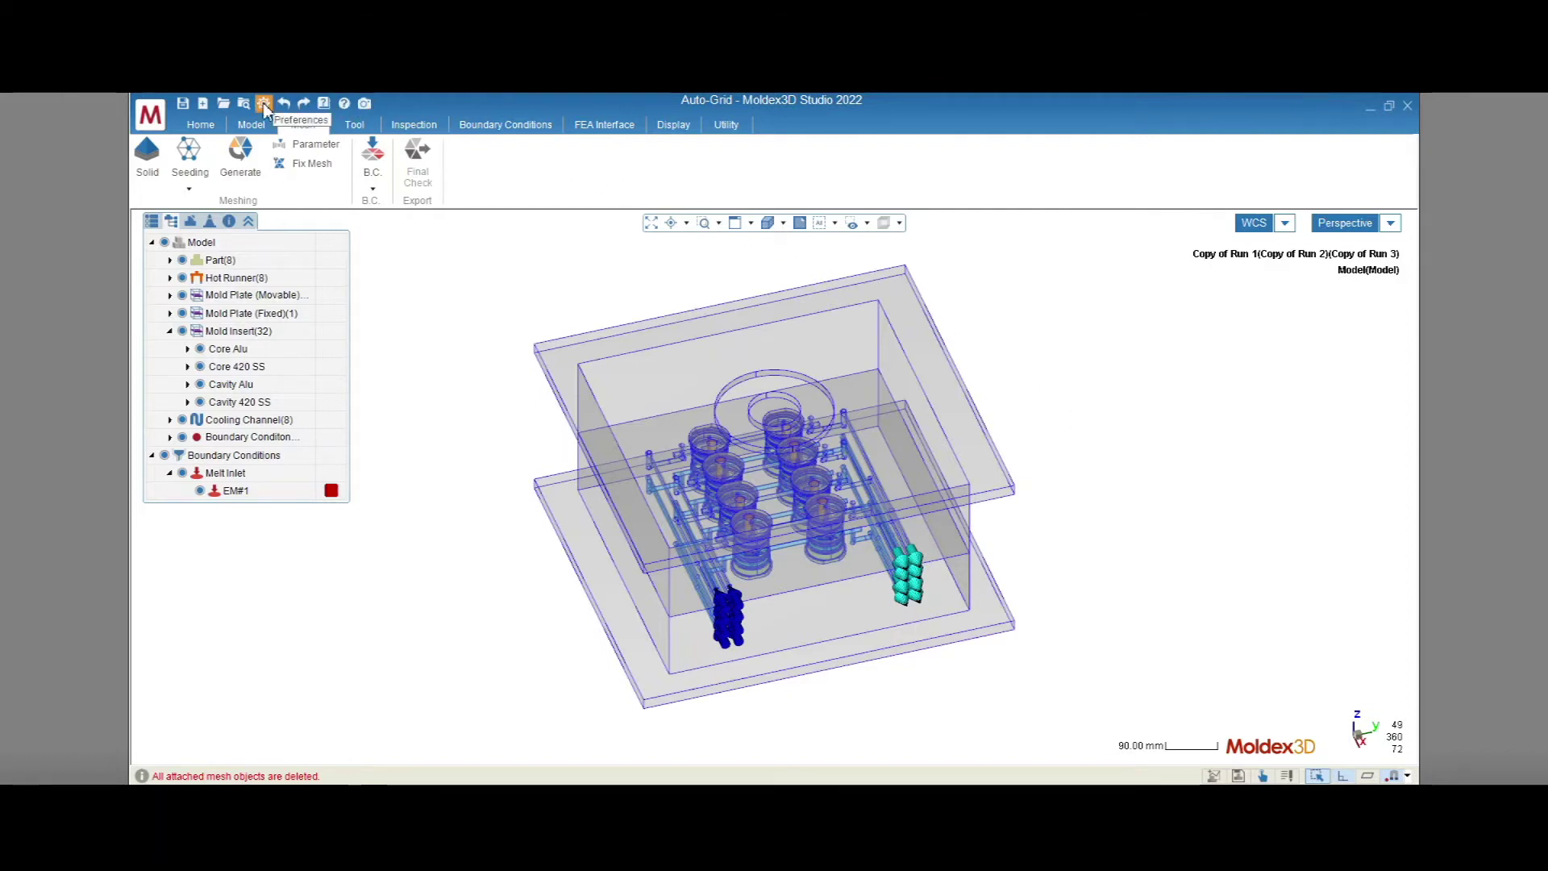
click(550, 385)
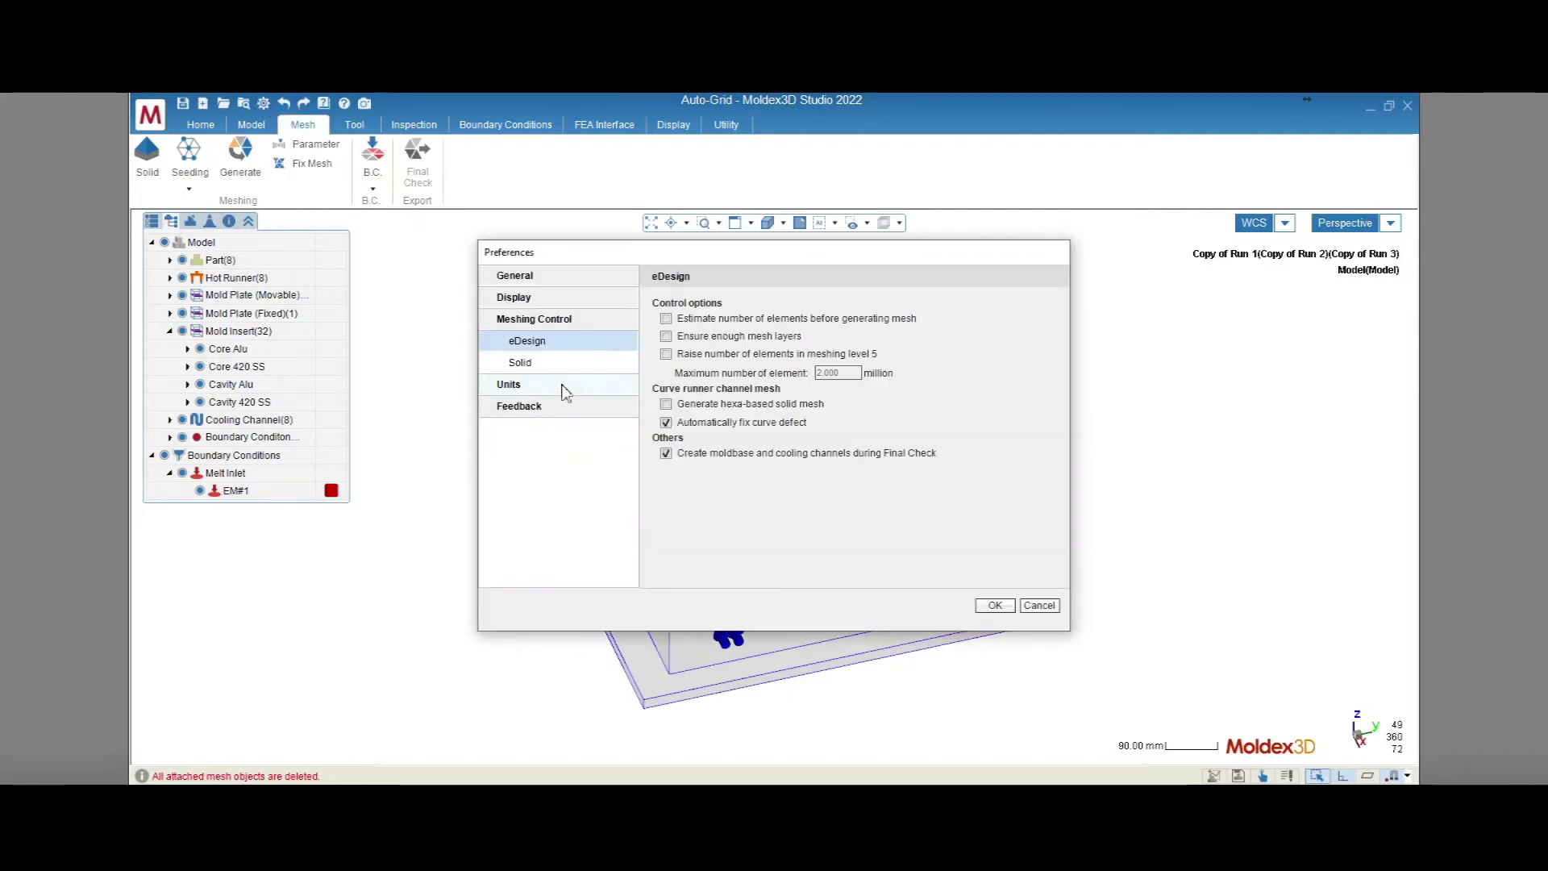
click(564, 365)
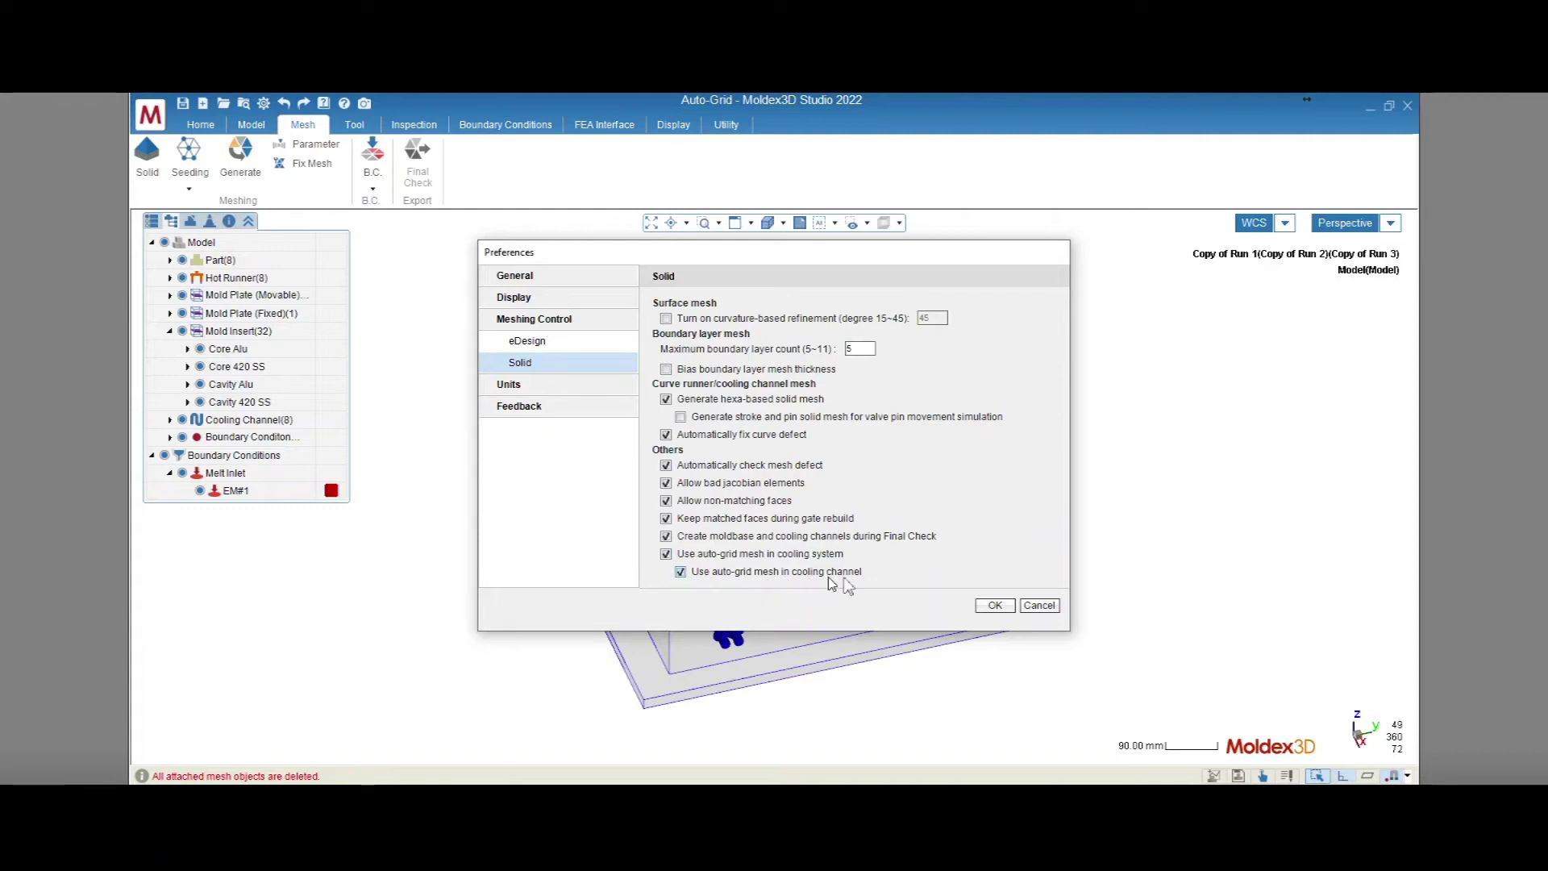
click(1005, 607)
- Generate the surface and solid mesh, exporting Parts_Run4.mfe for simulation
click(241, 153)
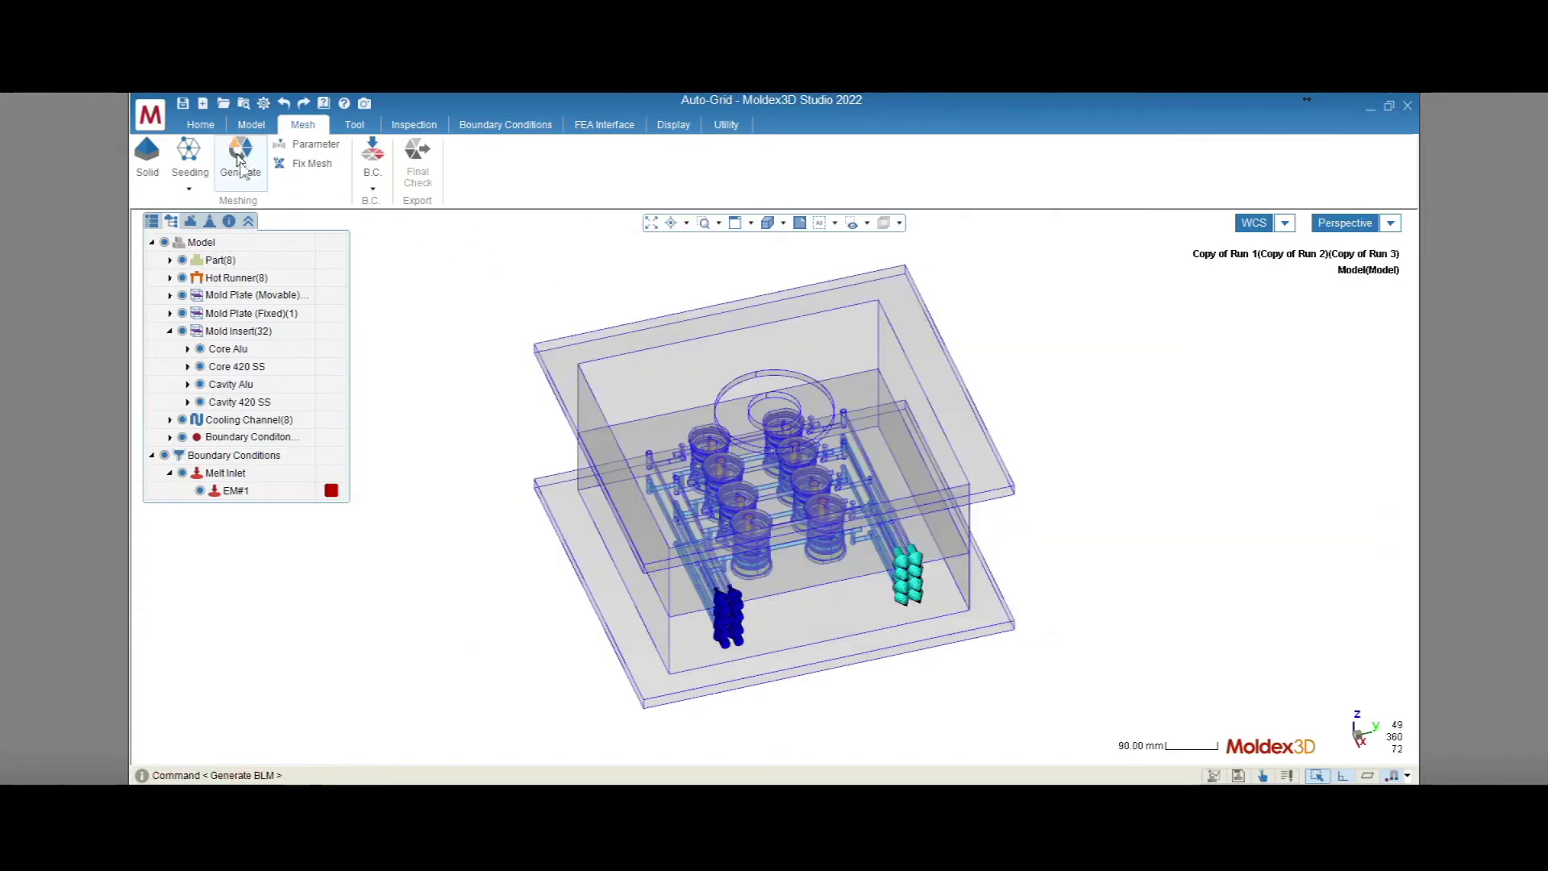
click(329, 543)
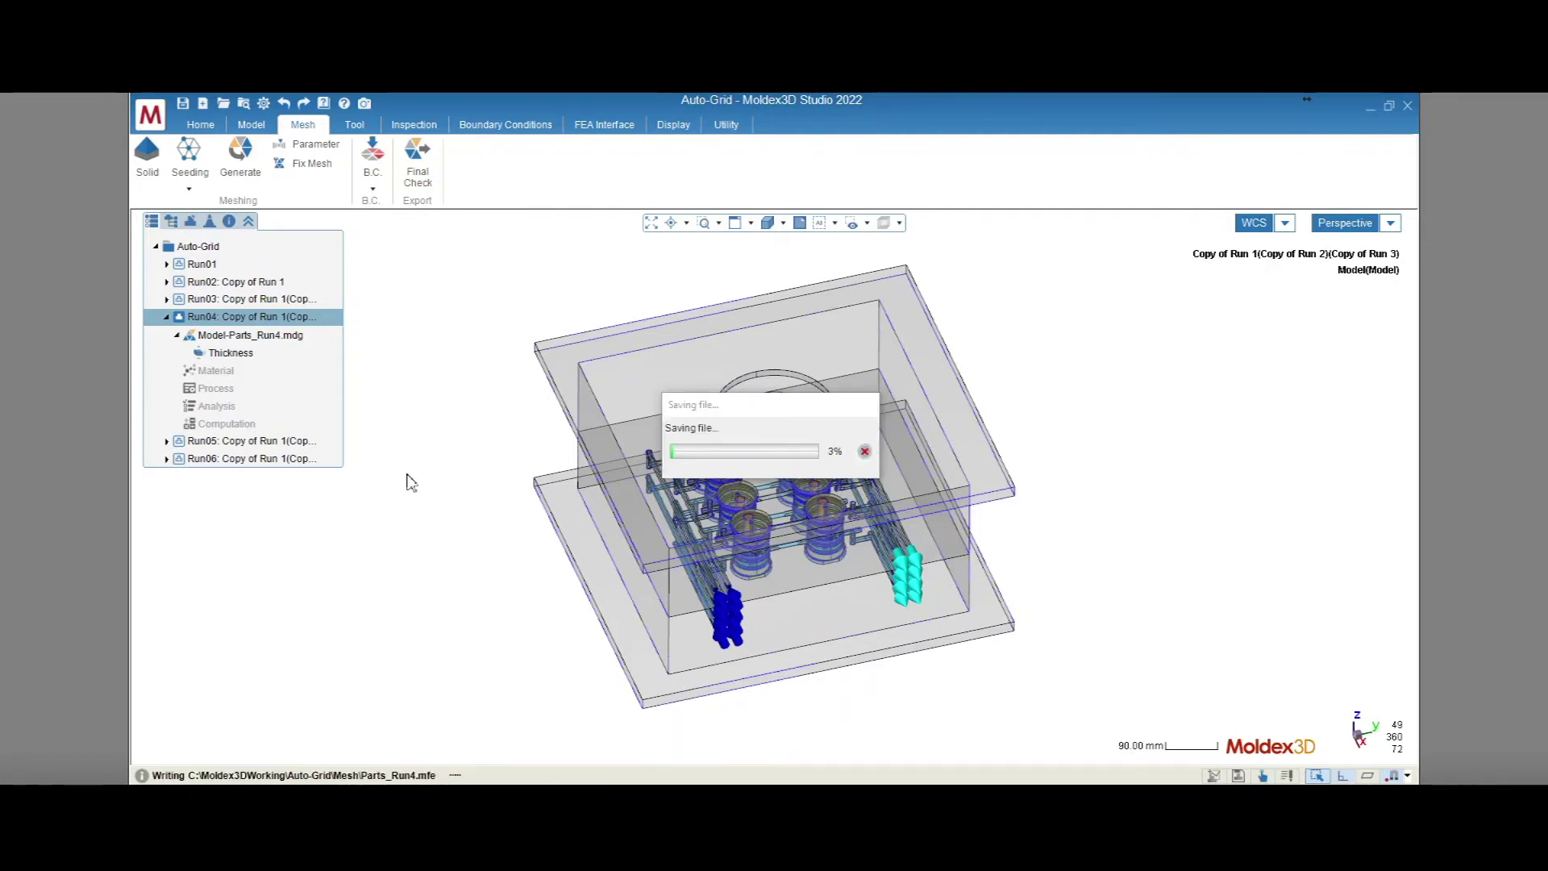
click(859, 472)
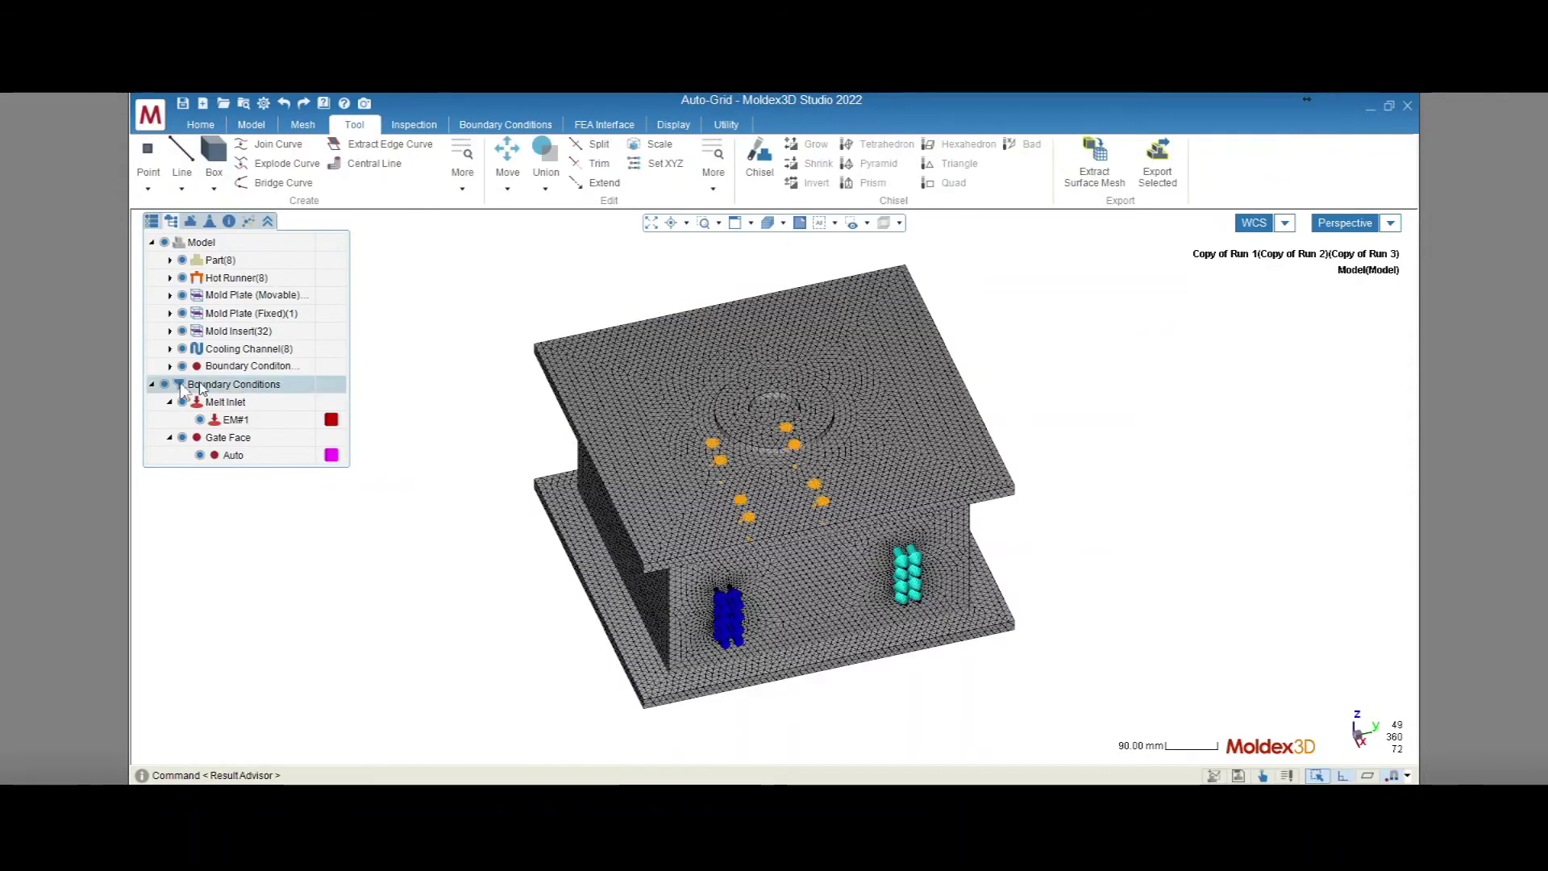
- Hide boundary condition markers and chisel away the right half of the mesh from Top view
click(163, 384)
click(182, 366)
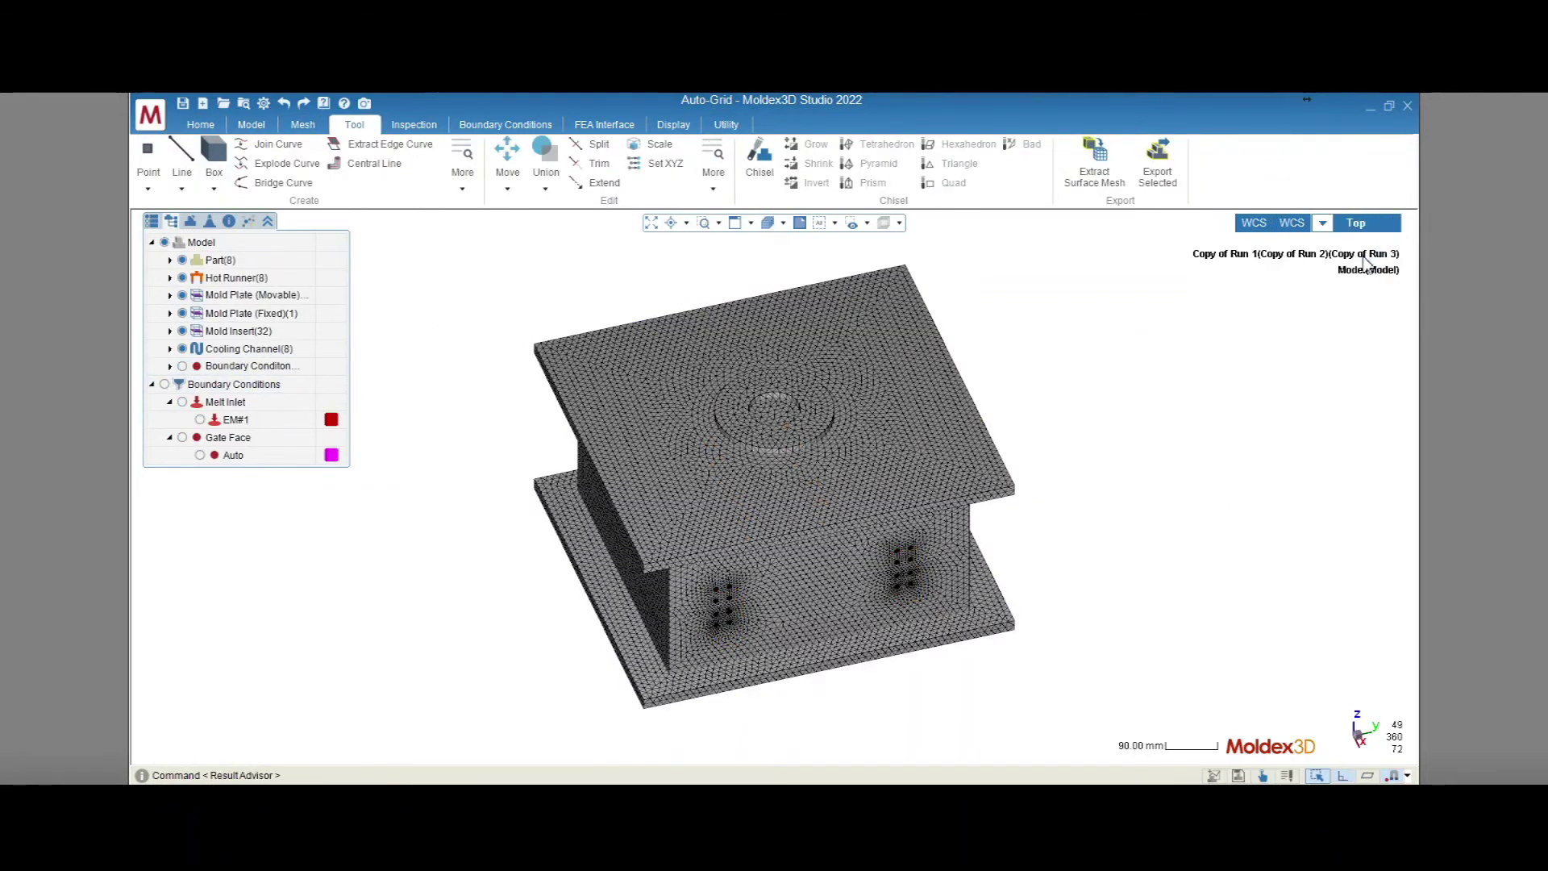
click(759, 162)
drag(842, 274, 1185, 702)
click(1392, 224)
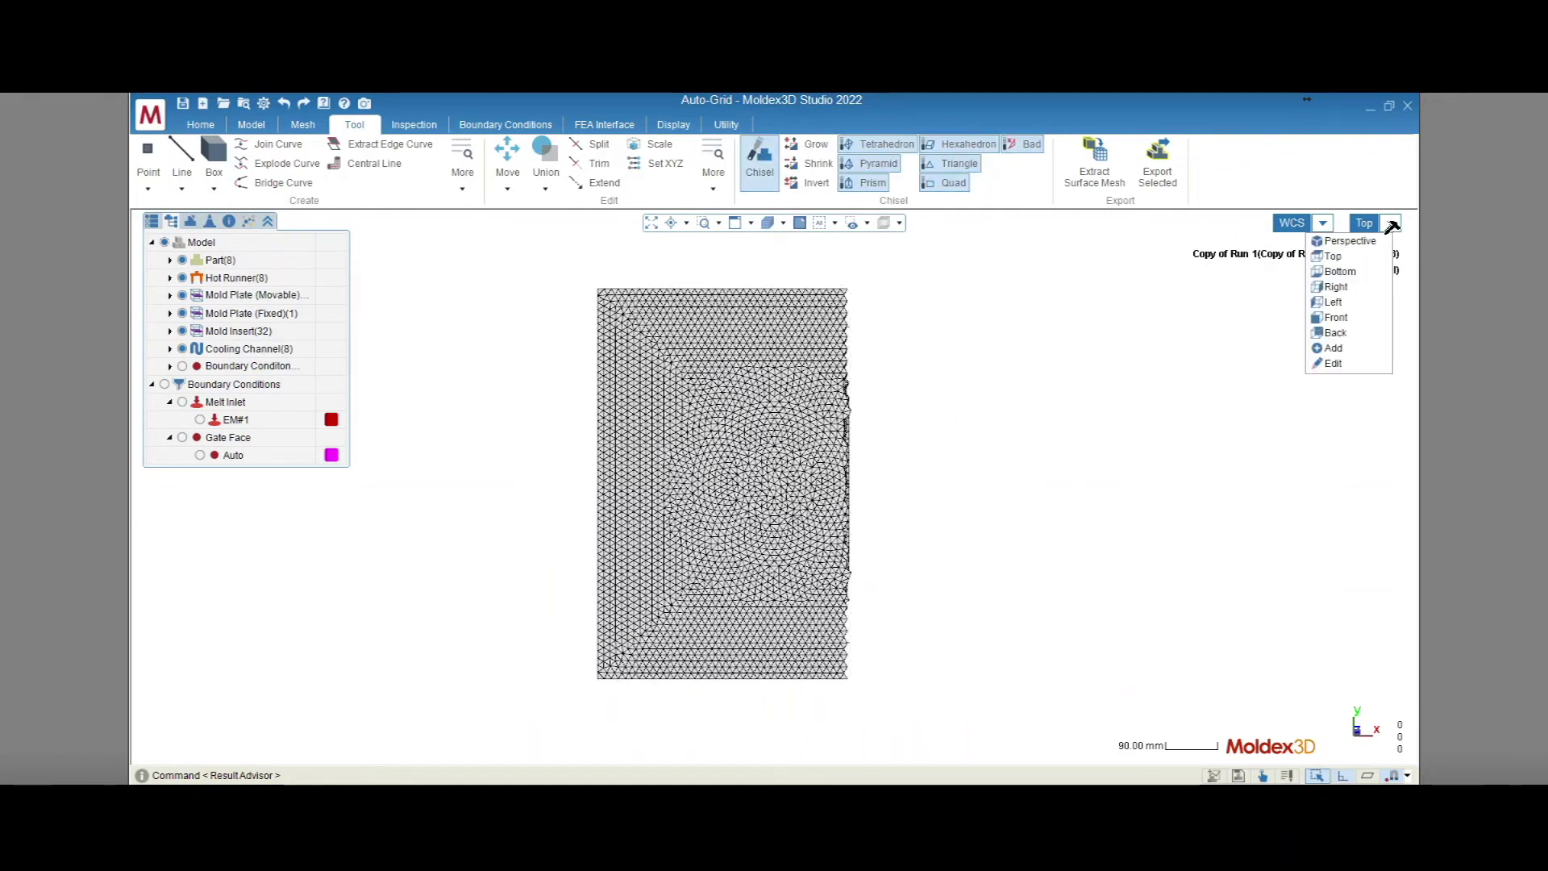
click(1360, 242)
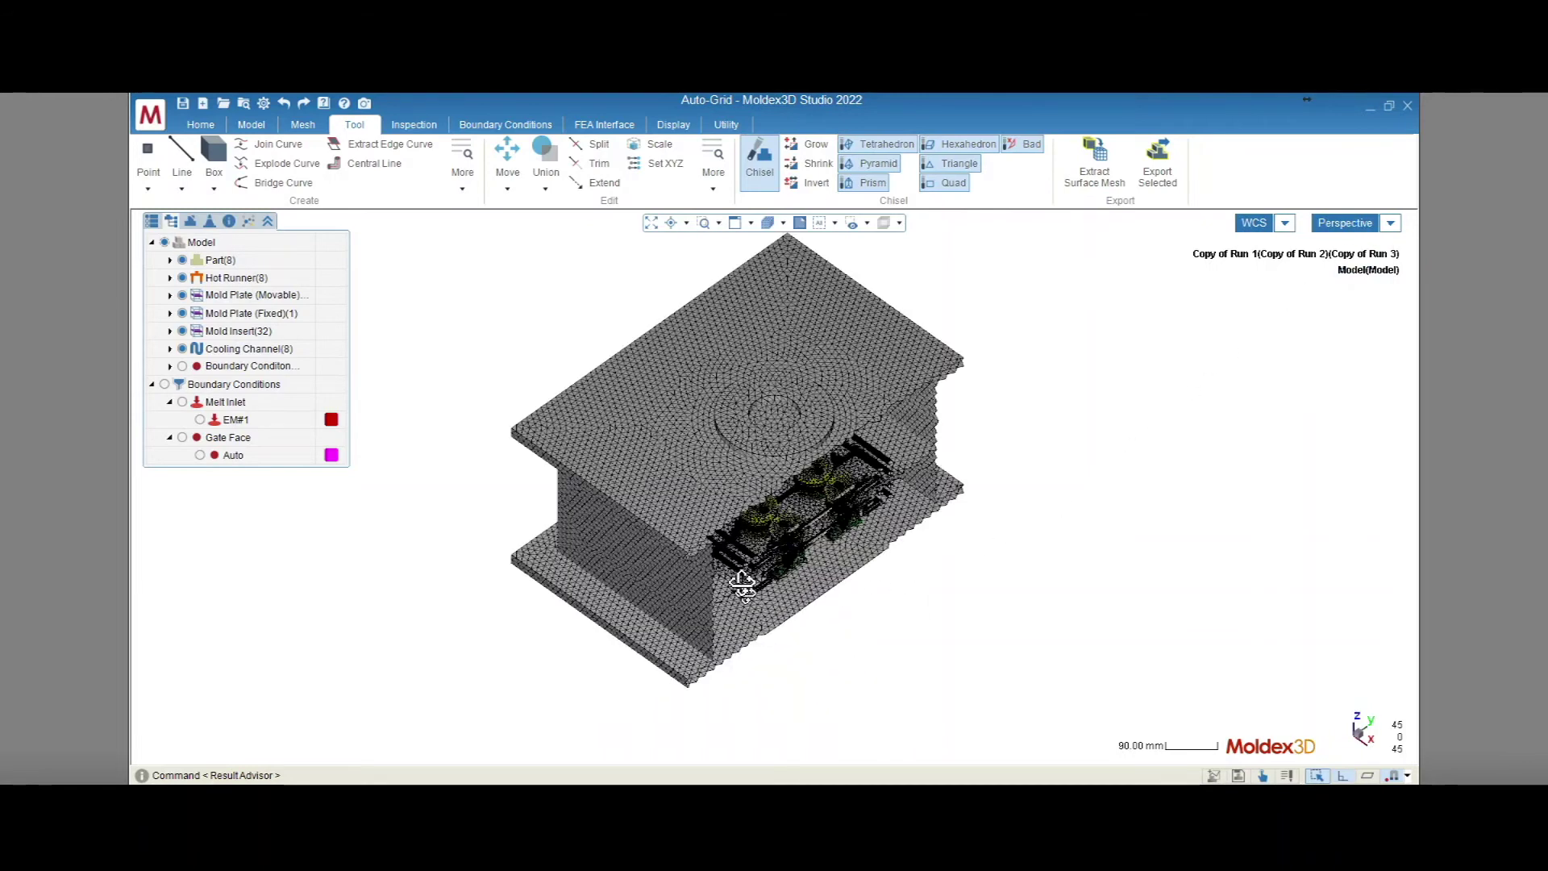
middle_drag(742, 584, 718, 525)
- Zoom in and orbit around the sectioned inserts, hot-runner nozzles and cooling channels
scroll(723, 519, up, 4)
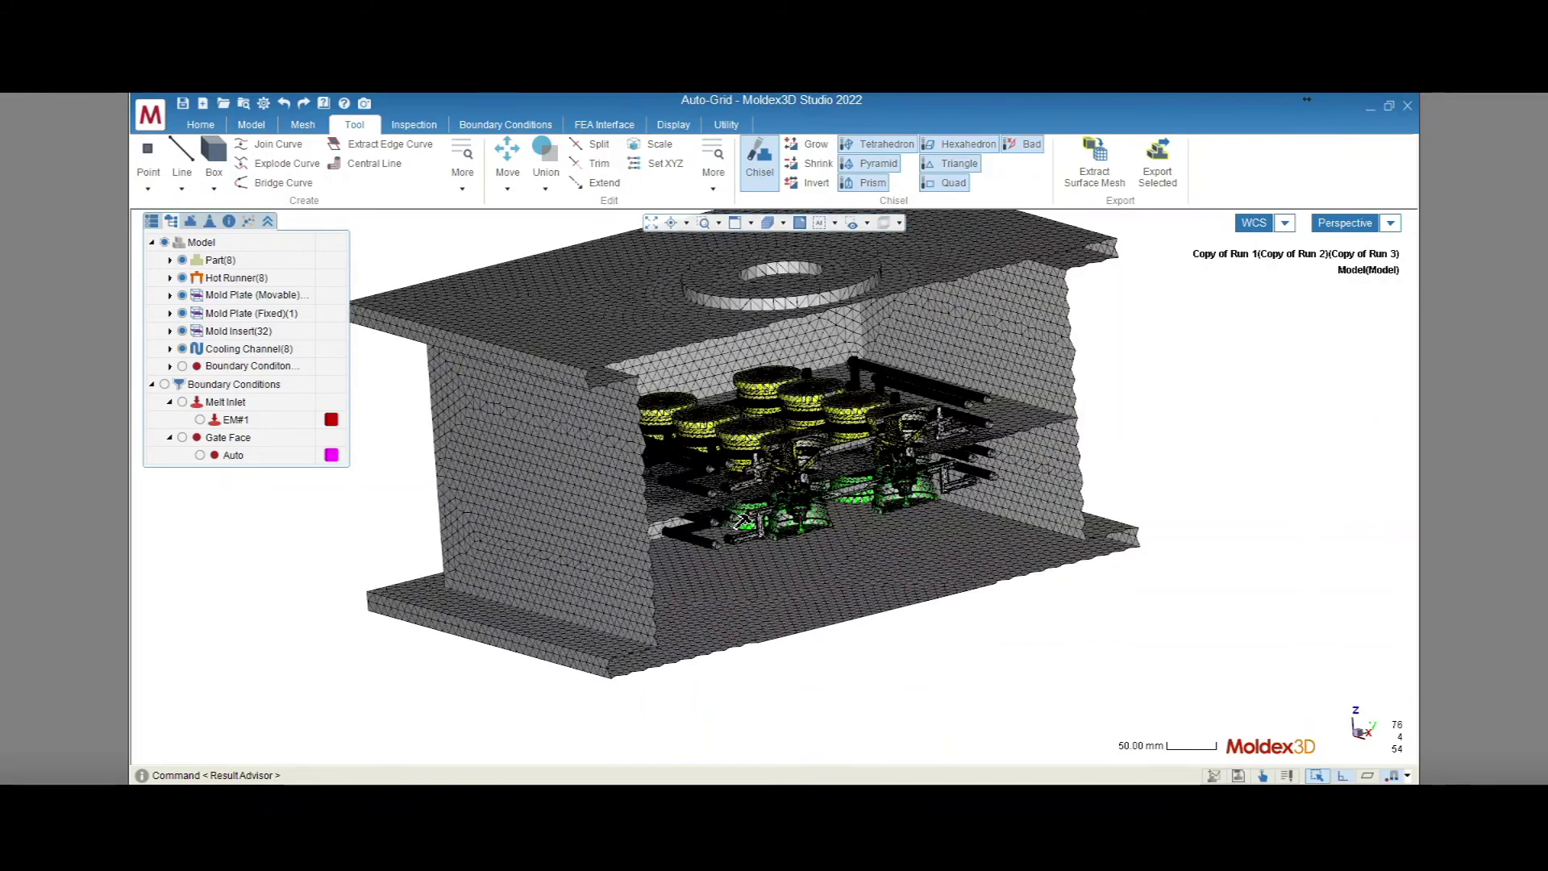
scroll(746, 521, up, 3)
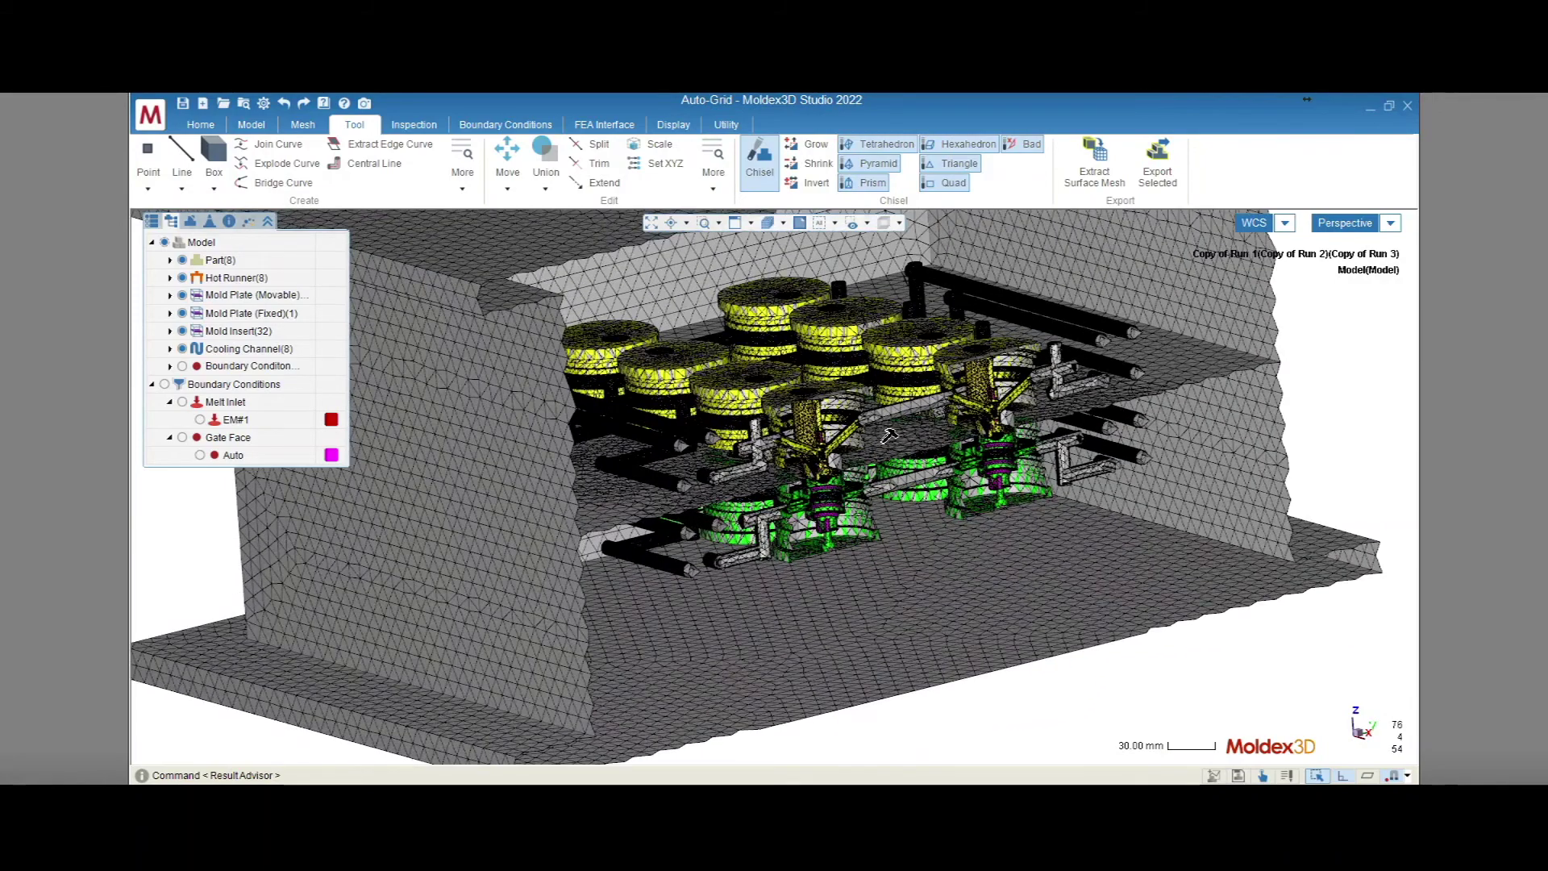
scroll(888, 435, up, 3)
scroll(847, 532, up, 3)
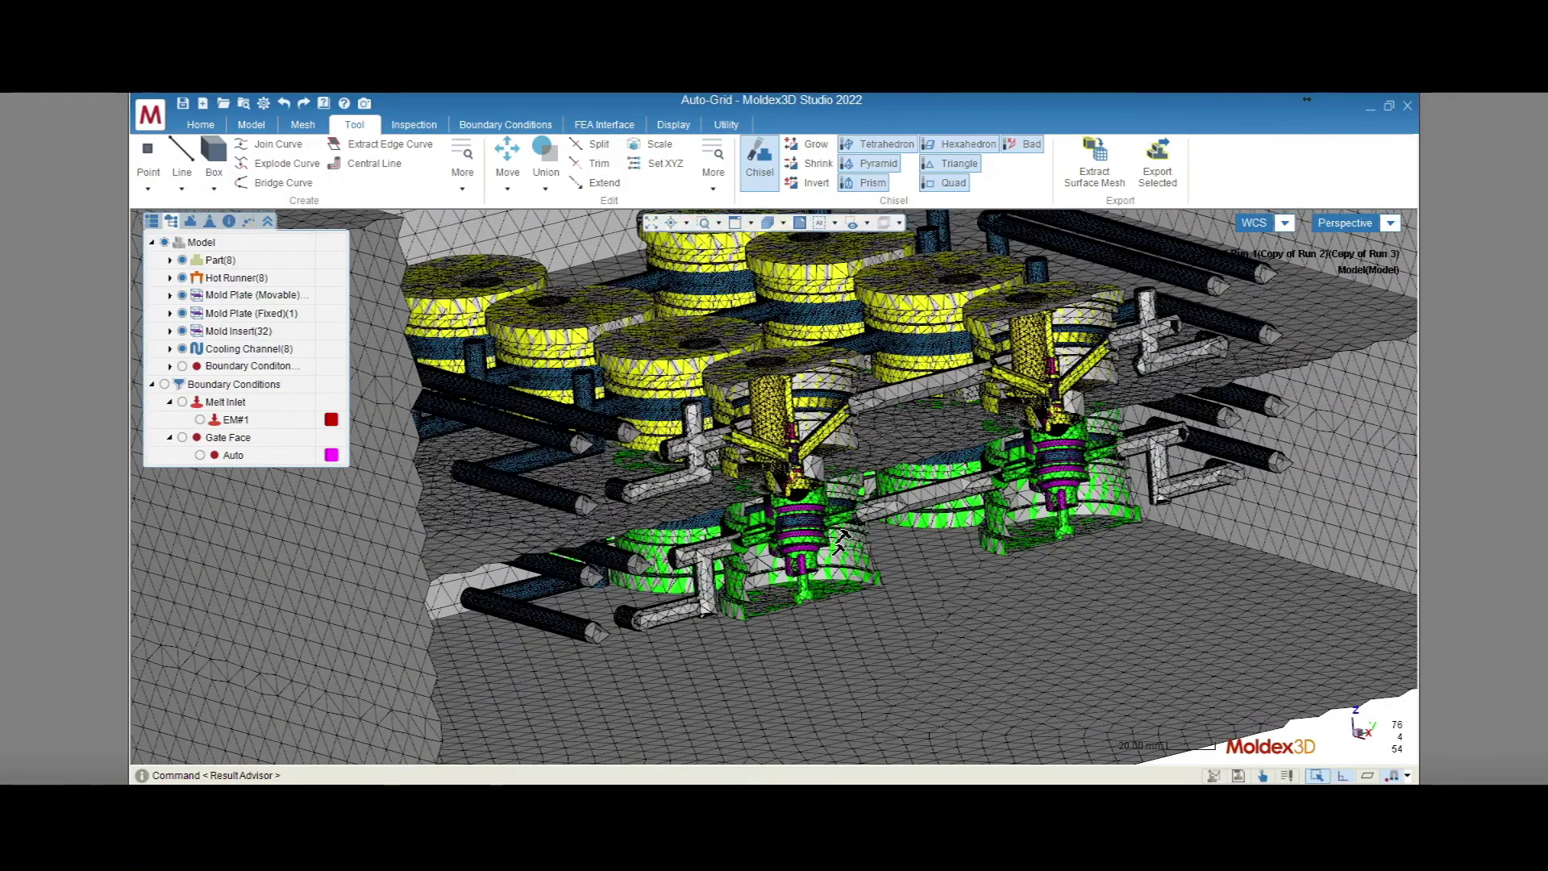
scroll(858, 492, up, 2)
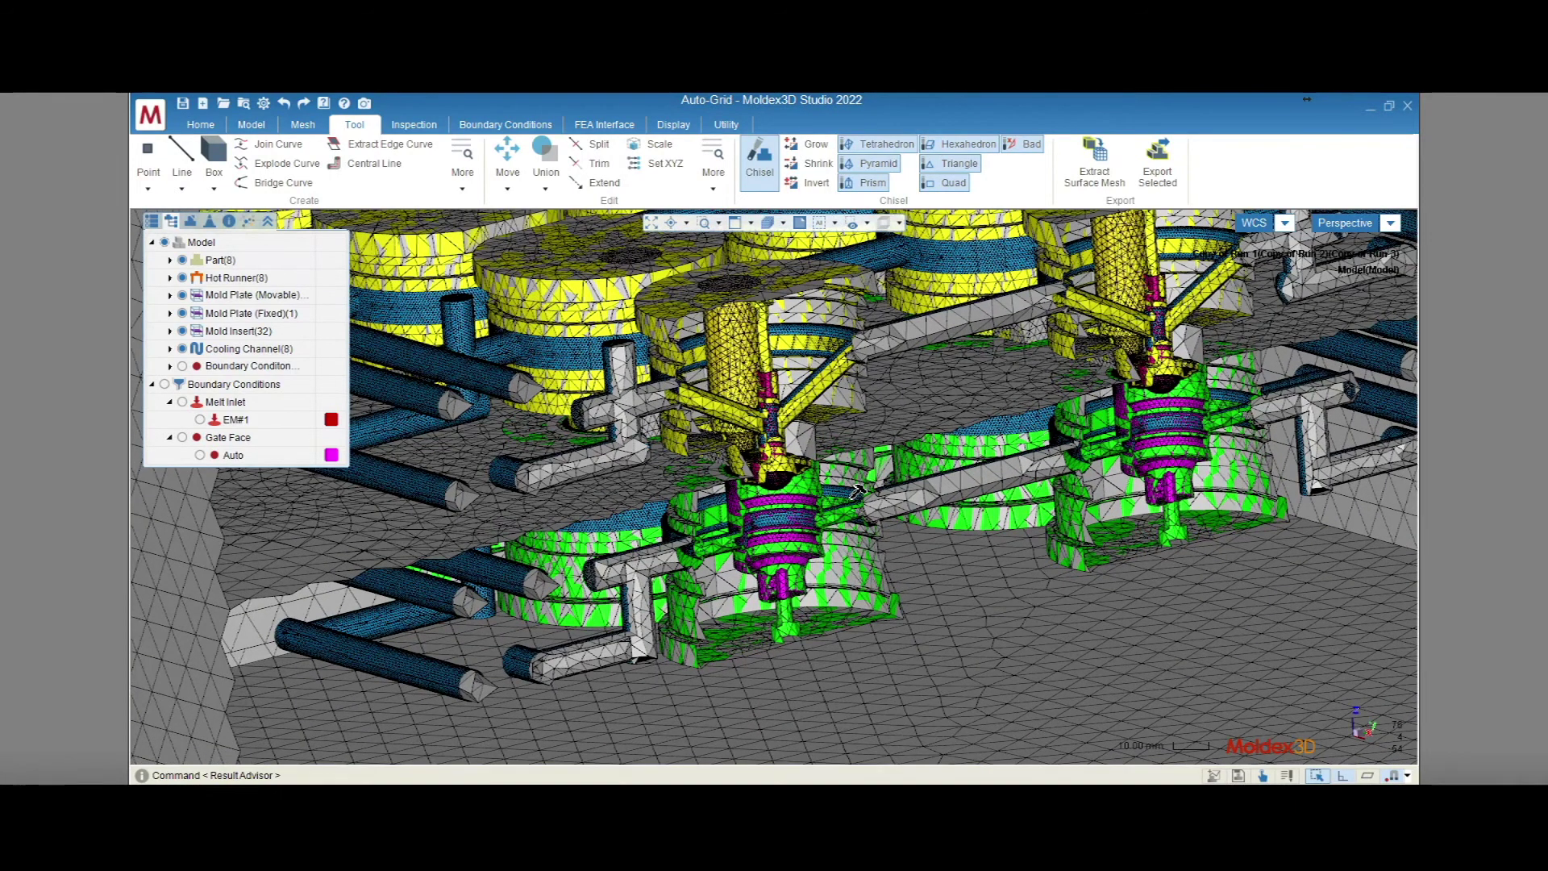
middle_drag(794, 482, 641, 486)
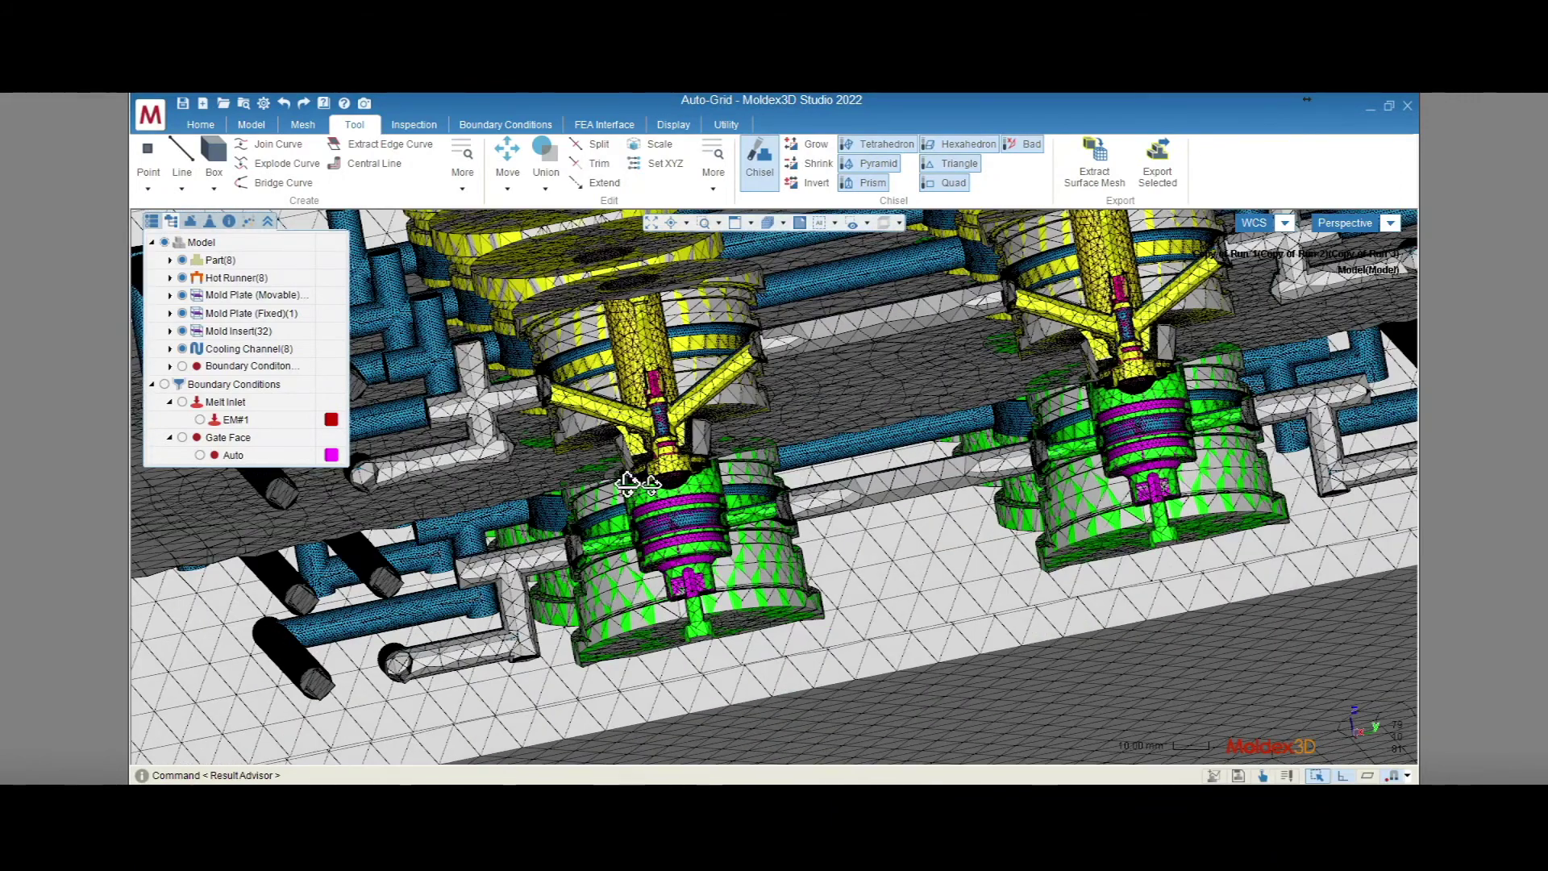
middle_drag(627, 483, 815, 495)
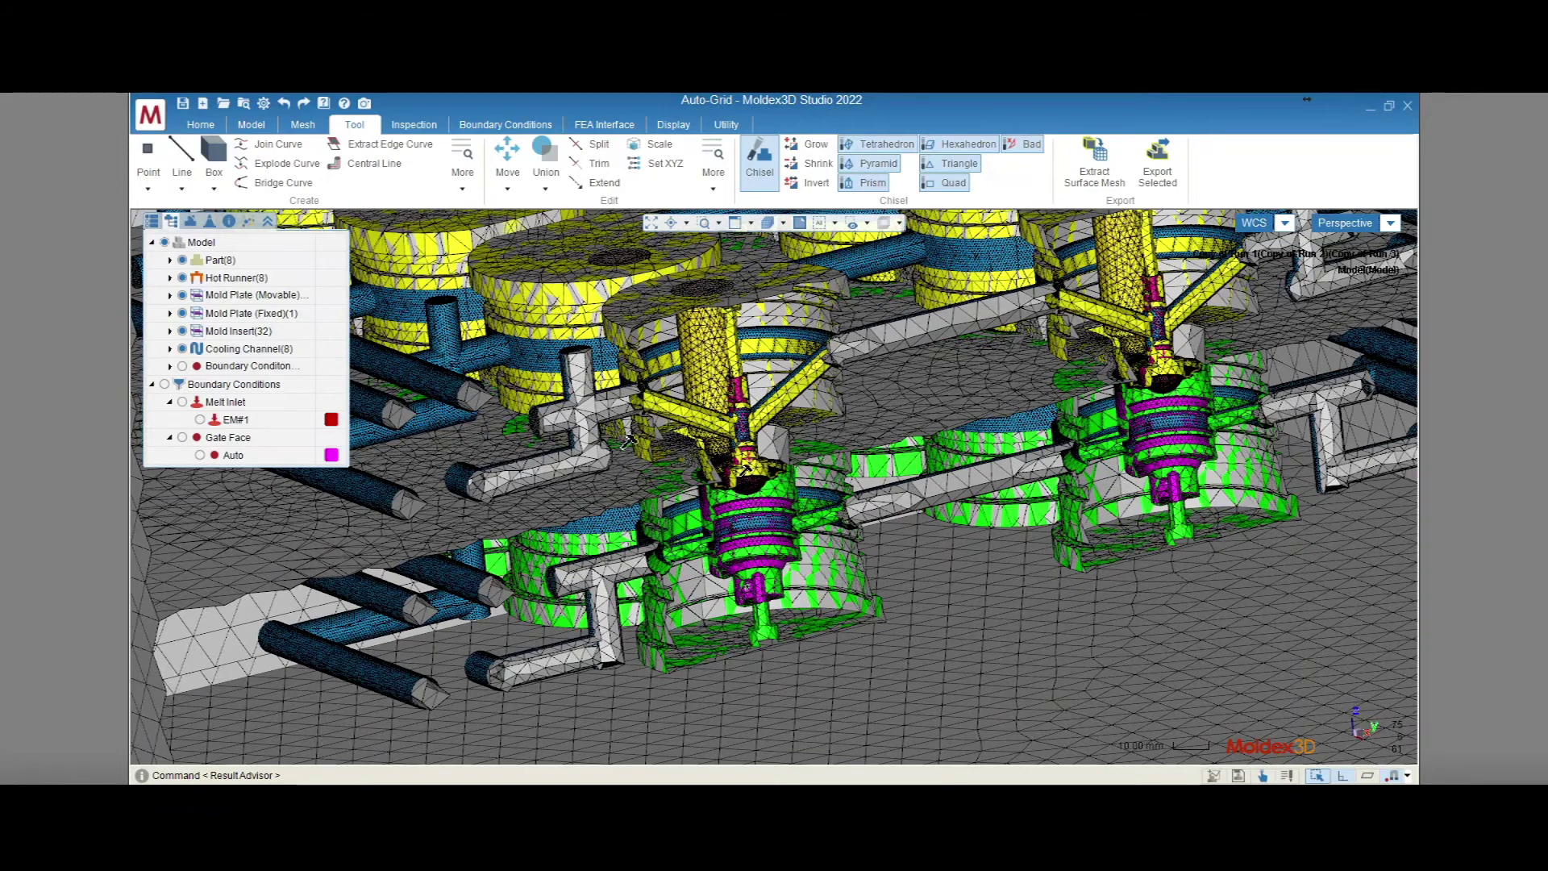
- Hide the Mold Plate (Fixed) and Mold Plate (Movable) meshes
click(182, 314)
click(182, 295)
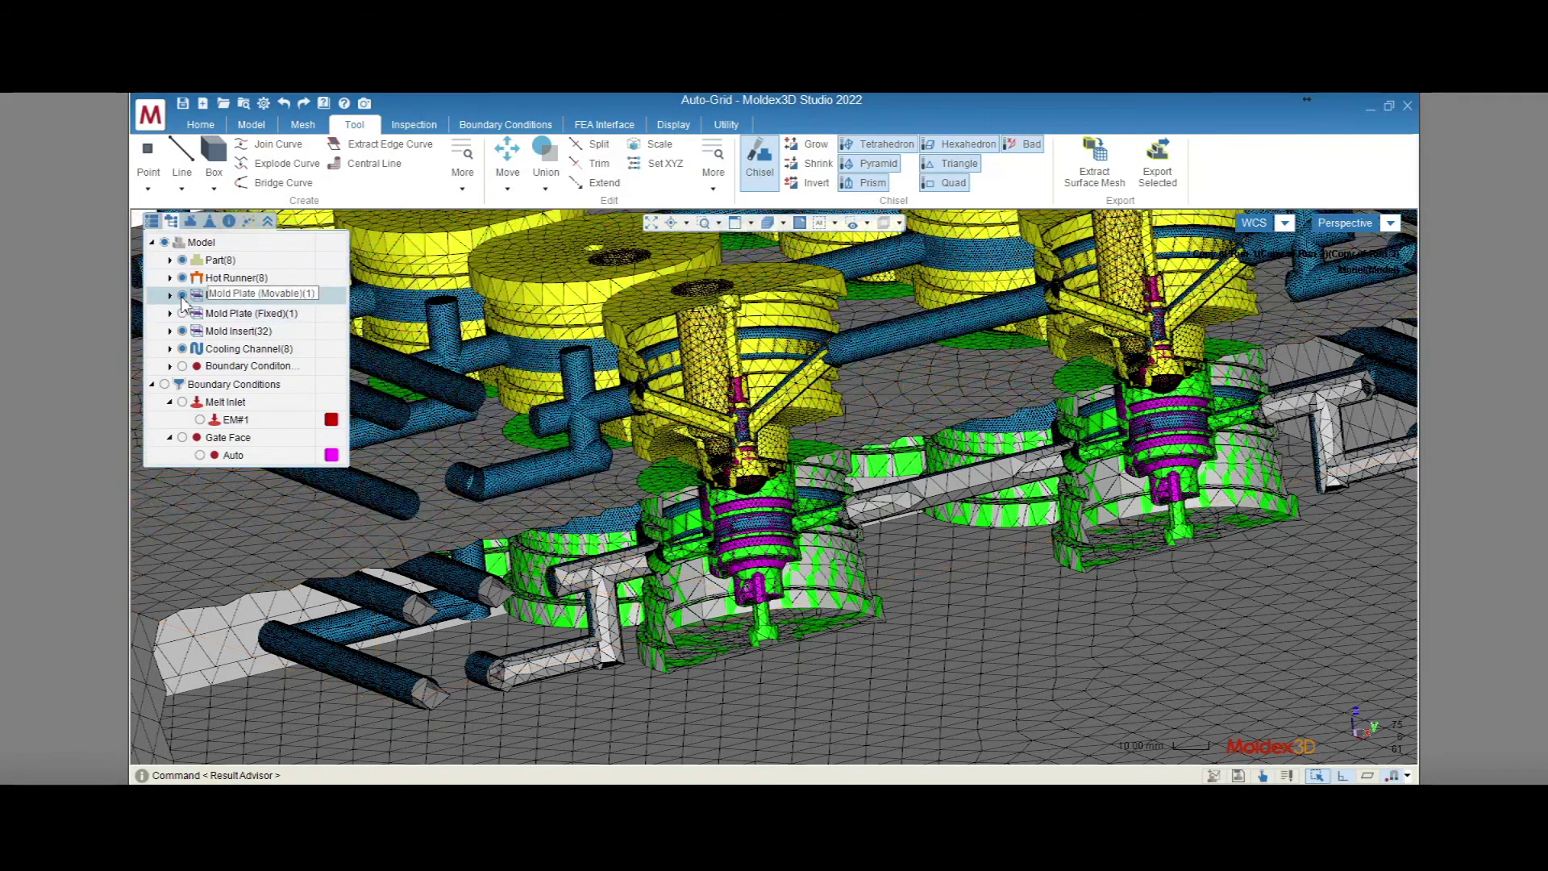